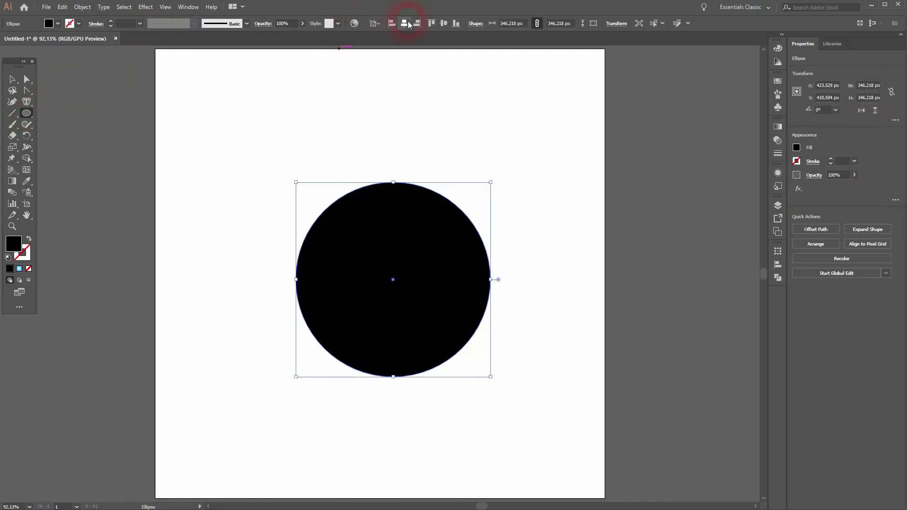
# - Center the black circle on the artboard both ways and change its fill to a yellow-orange
pyautogui.click(404, 23)
pyautogui.click(444, 23)
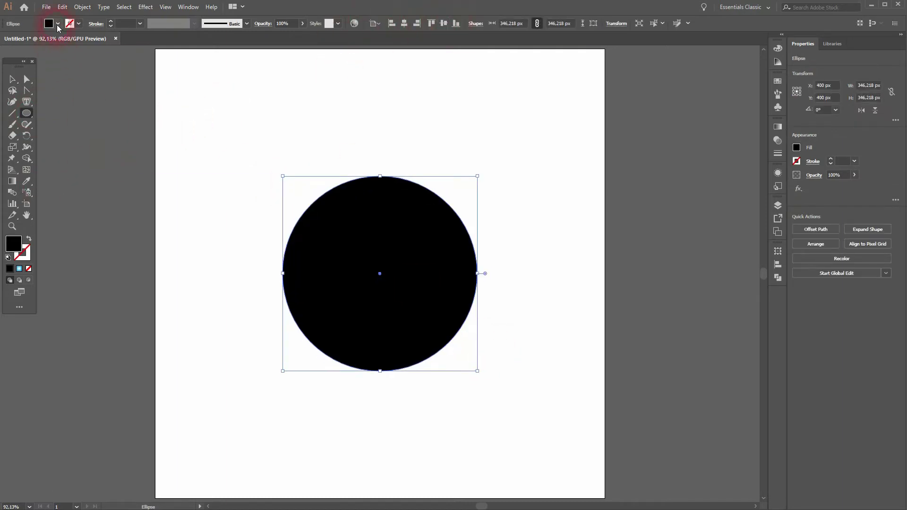
pyautogui.click(57, 24)
pyautogui.click(32, 50)
pyautogui.doubleClick(14, 244)
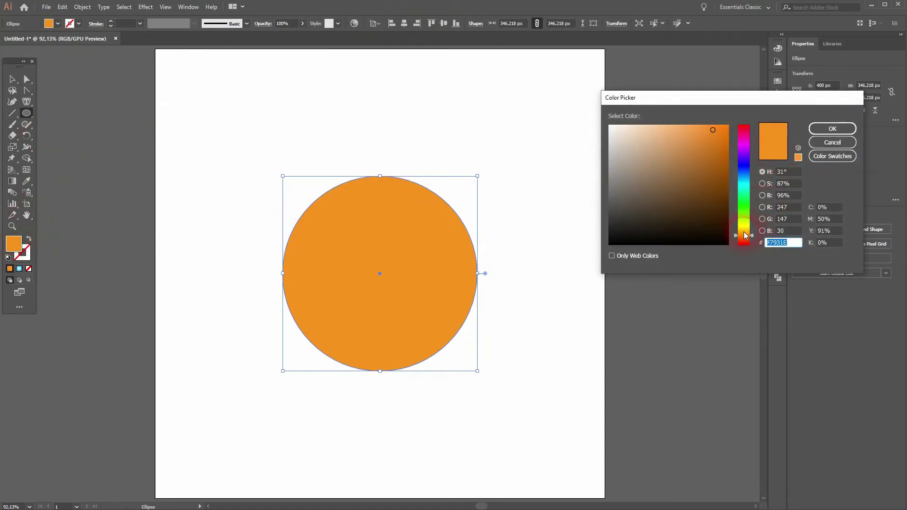
pyautogui.moveTo(746, 235); pyautogui.dragTo(745, 232)
pyautogui.click(833, 128)
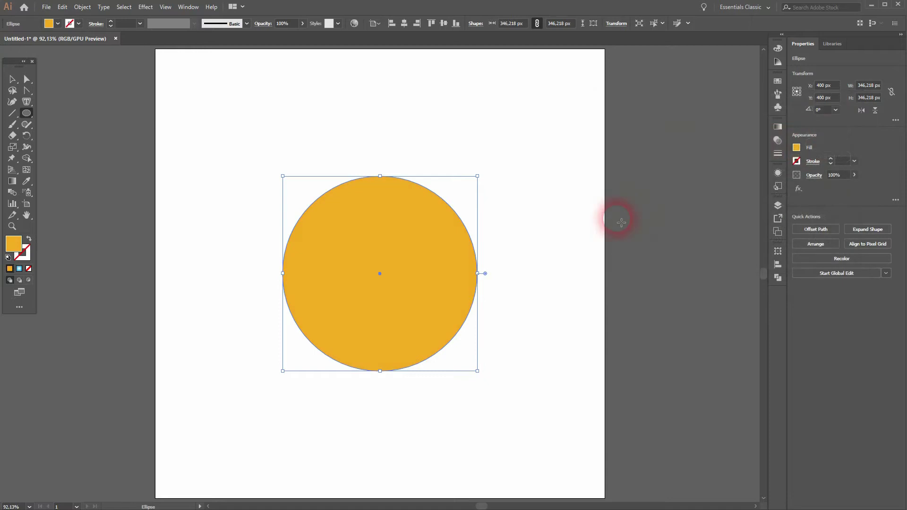
pyautogui.click(12, 80)
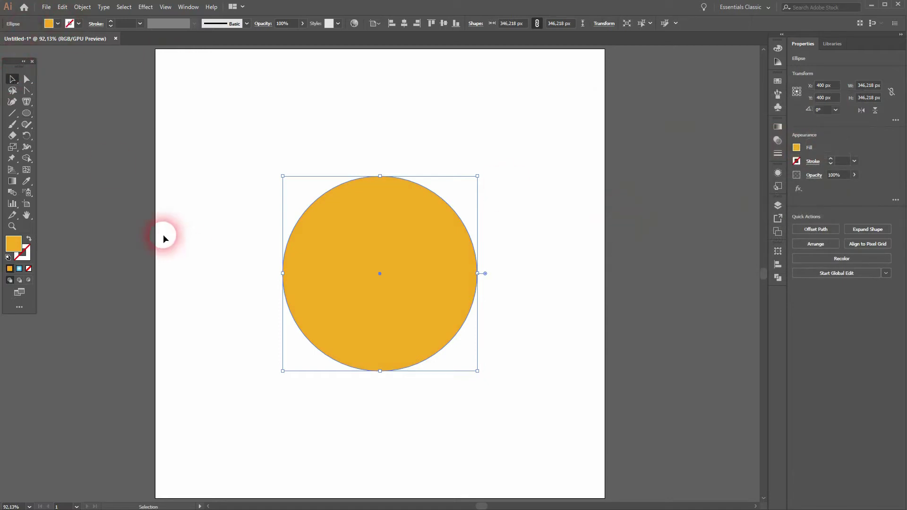
pyautogui.click(163, 236)
# - Draw a horizontal line about 86 px long in the circle's upper-left area with a black stroke
pyautogui.moveTo(12, 115); pyautogui.dragTo(74, 120)
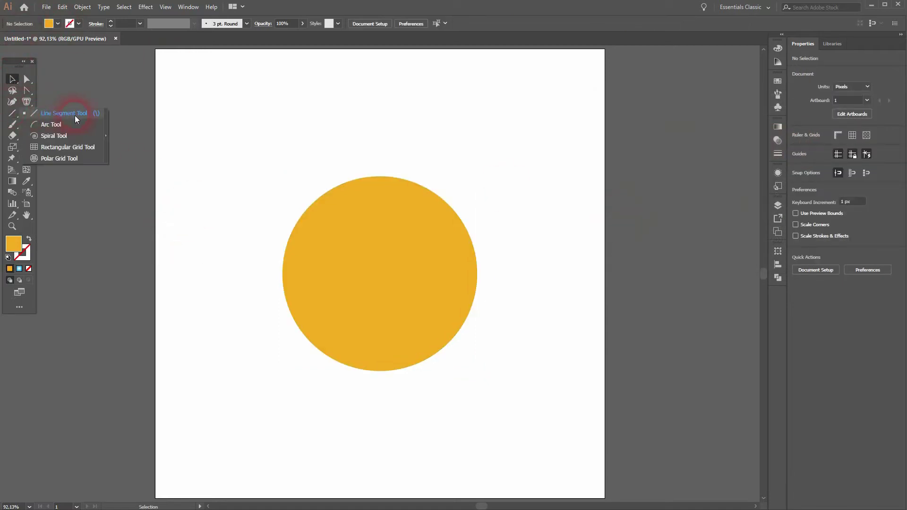
pyautogui.moveTo(333, 237); pyautogui.dragTo(376, 235)
pyautogui.click(71, 26)
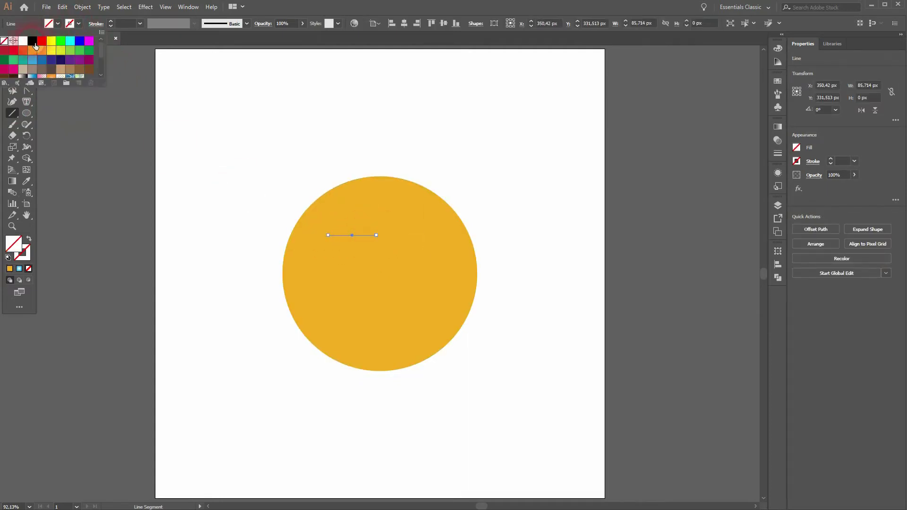
pyautogui.click(35, 43)
# - Set the horizontal line's stroke weight to 19 pt
pyautogui.click(111, 22)
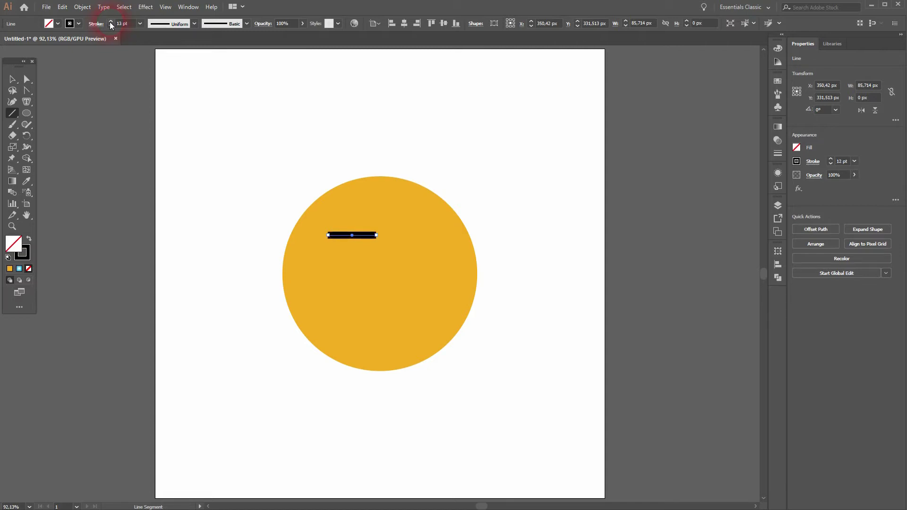
pyautogui.click(111, 22)
pyautogui.click(110, 22)
pyautogui.click(110, 22)
pyautogui.click(111, 22)
# - Nudge the circle straight up to a Y position of about 360 px, leaving the line in place
pyautogui.click(13, 81)
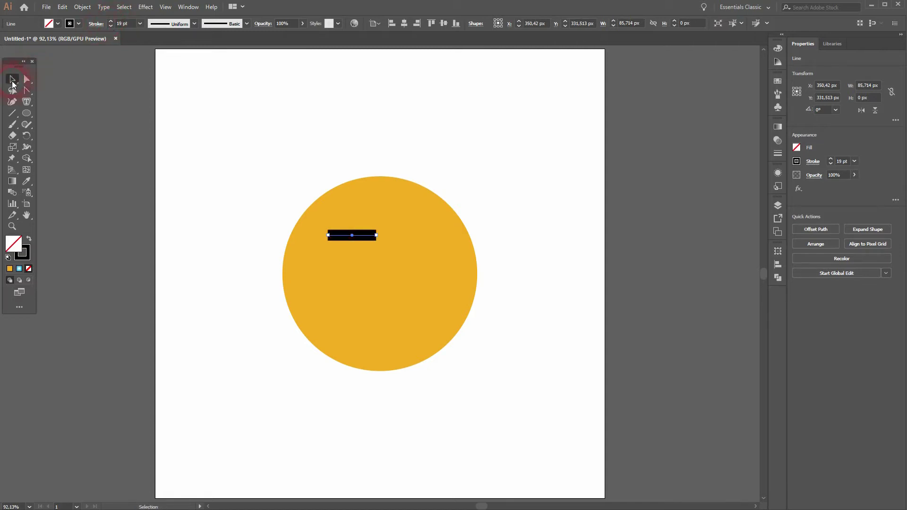
pyautogui.click(397, 280)
pyautogui.press('Up')
pyautogui.press('Up')
pyautogui.press('Up')
pyautogui.press('Up')
pyautogui.press('Up')
pyautogui.press('Up')
pyautogui.press('Up')
pyautogui.press('Up')
pyautogui.press('Up')
pyautogui.press('Up')
pyautogui.press('Up')
pyautogui.press('Up')
pyautogui.press('Up')
pyautogui.press('Up')
pyautogui.press('Up')
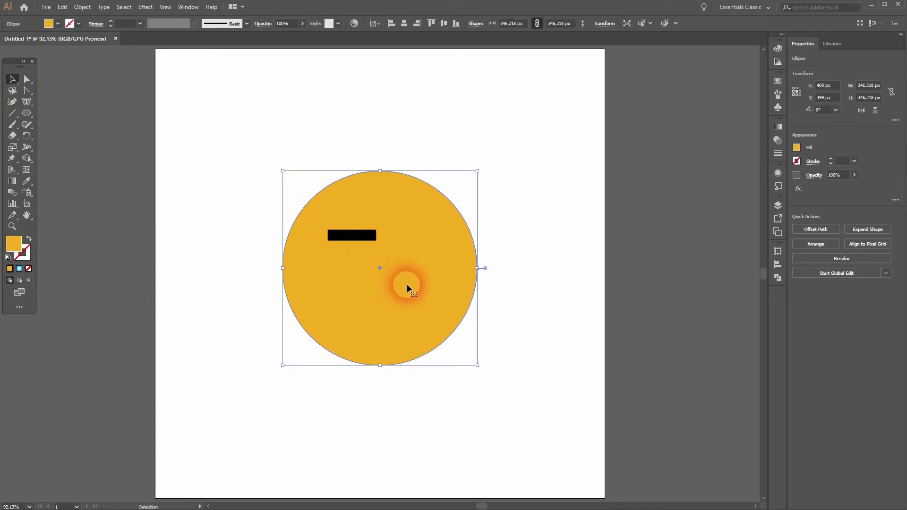
pyautogui.press('Up')
pyautogui.press('Up')
pyautogui.press('Up')
pyautogui.press('Up')
pyautogui.press('Up')
pyautogui.press('Up')
pyautogui.press('Up')
pyautogui.press('Up')
pyautogui.press('Up')
pyautogui.press('Up')
pyautogui.press('Up')
pyautogui.press('Up')
pyautogui.press('Up')
pyautogui.press('Up')
pyautogui.press('Up')
pyautogui.press('Up')
pyautogui.press('Up')
pyautogui.press('Up')
pyautogui.press('Up')
pyautogui.press('Up')
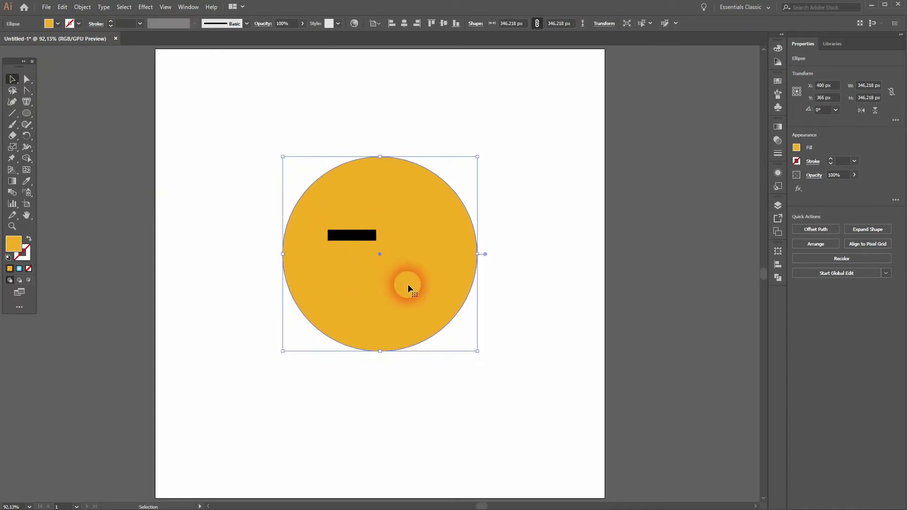
pyautogui.press('Up')
pyautogui.press('Up')
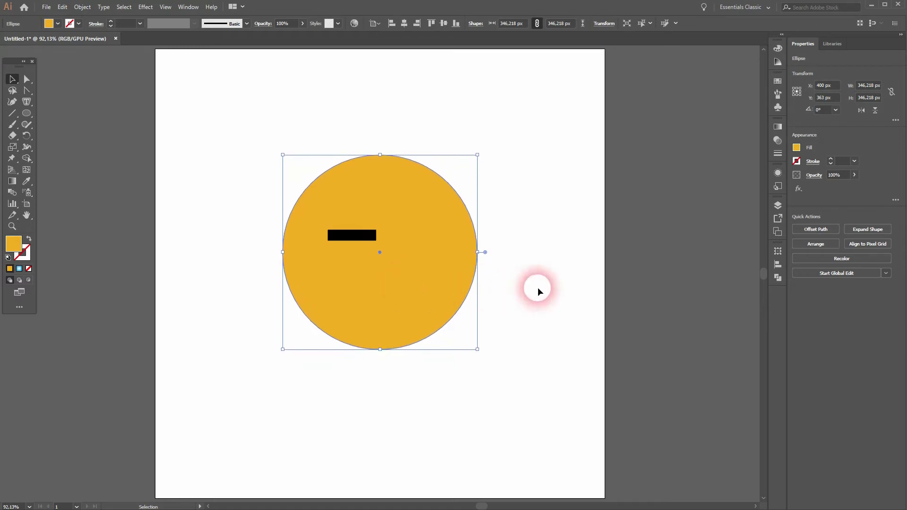
pyautogui.click(537, 288)
# - Shift the horizontal line slightly left and draw a diagonal line, about 55 by 34 px, above its left end
pyautogui.moveTo(354, 238); pyautogui.dragTo(344, 239)
pyautogui.click(12, 113)
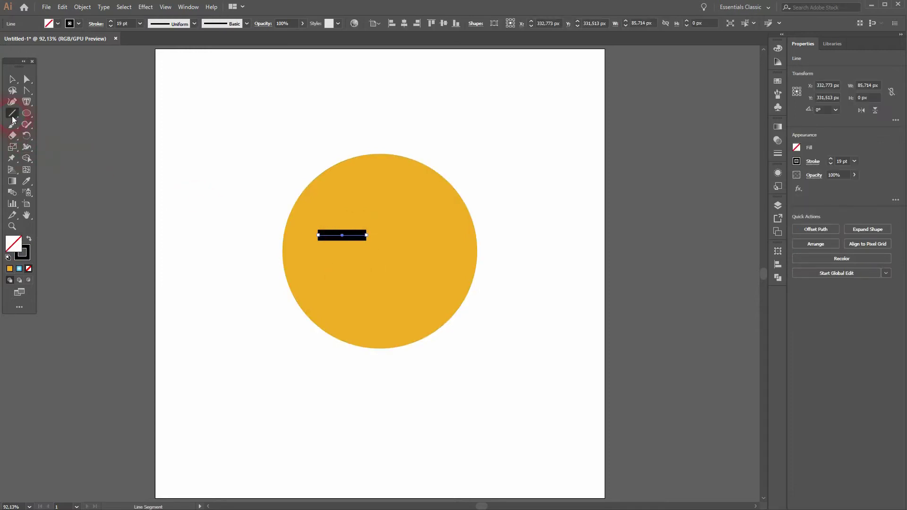
pyautogui.moveTo(305, 226); pyautogui.dragTo(336, 207)
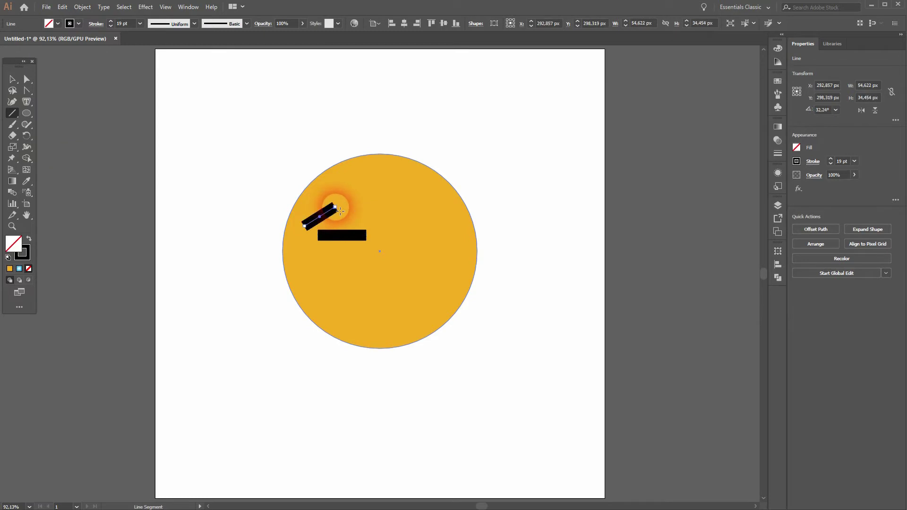
# - Set the stroke weight of both black lines to 15 pt, excluding the circle from the selection
pyautogui.click(15, 81)
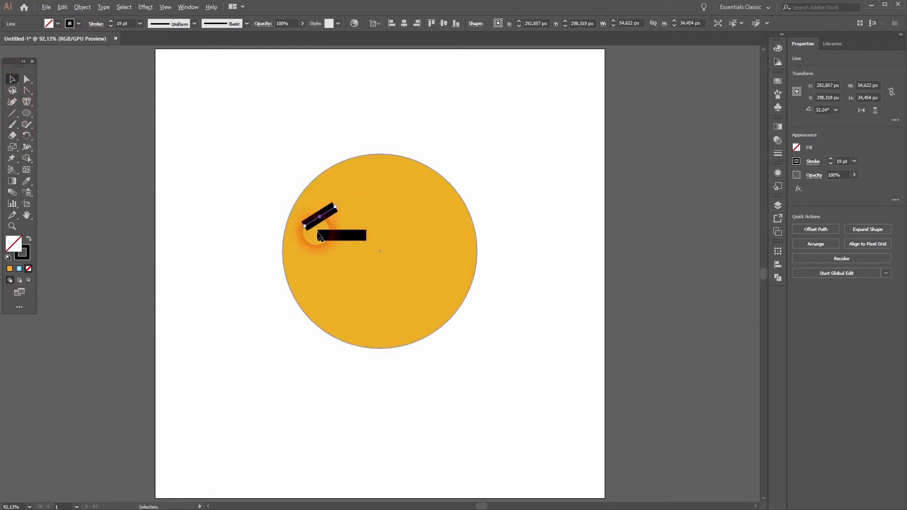
pyautogui.scroll(2, 301, 224)
pyautogui.scroll(1, 327, 224)
pyautogui.moveTo(249, 154); pyautogui.dragTo(404, 243)
pyautogui.keyDown('shift'); pyautogui.click(509, 171); pyautogui.keyUp('shift')
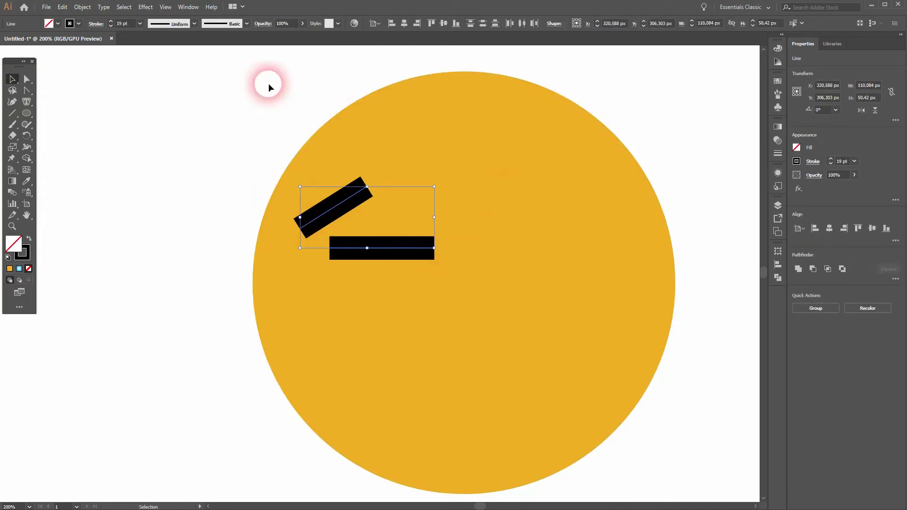
pyautogui.click(111, 26)
pyautogui.click(111, 26)
pyautogui.click(111, 26)
pyautogui.click(111, 26)
pyautogui.click(111, 27)
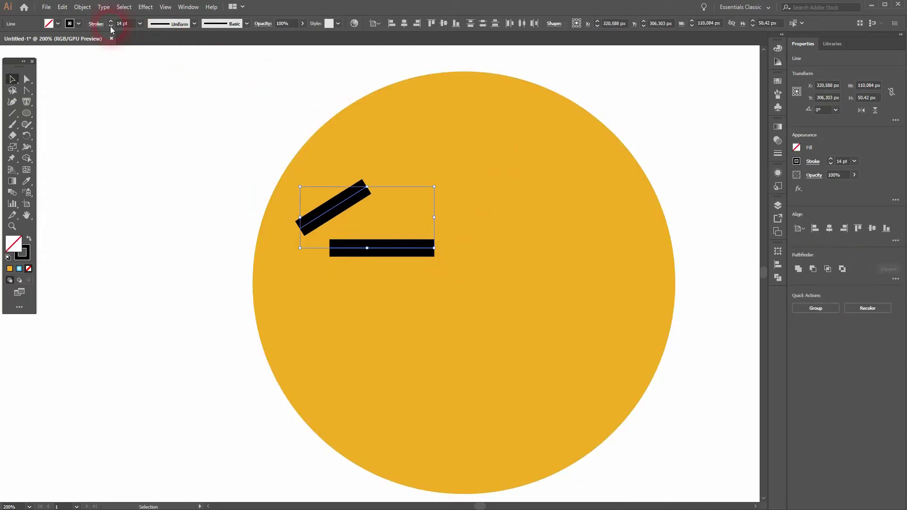
pyautogui.click(111, 21)
pyautogui.click(163, 149)
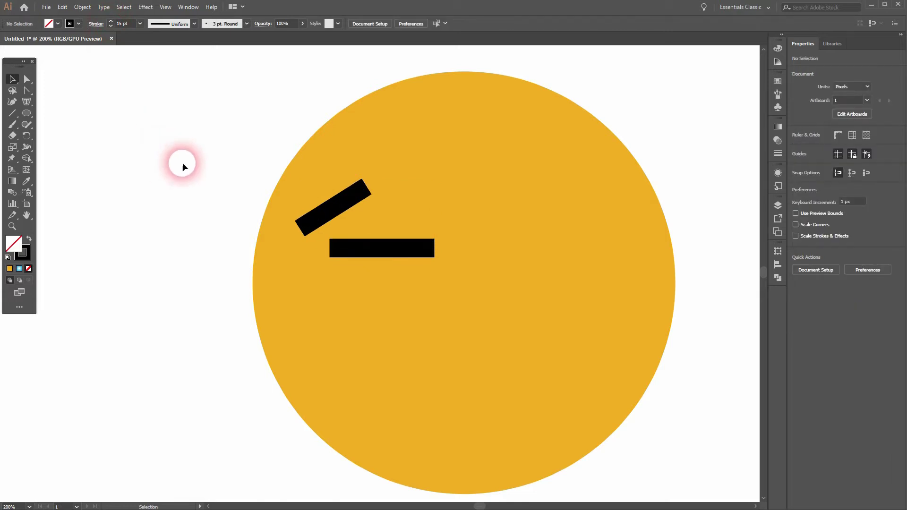
# - Apply round caps to the ends of both black lines
pyautogui.moveTo(474, 343); pyautogui.dragTo(490, 353)
pyautogui.keyDown('shift'); pyautogui.click(526, 212); pyautogui.keyUp('shift')
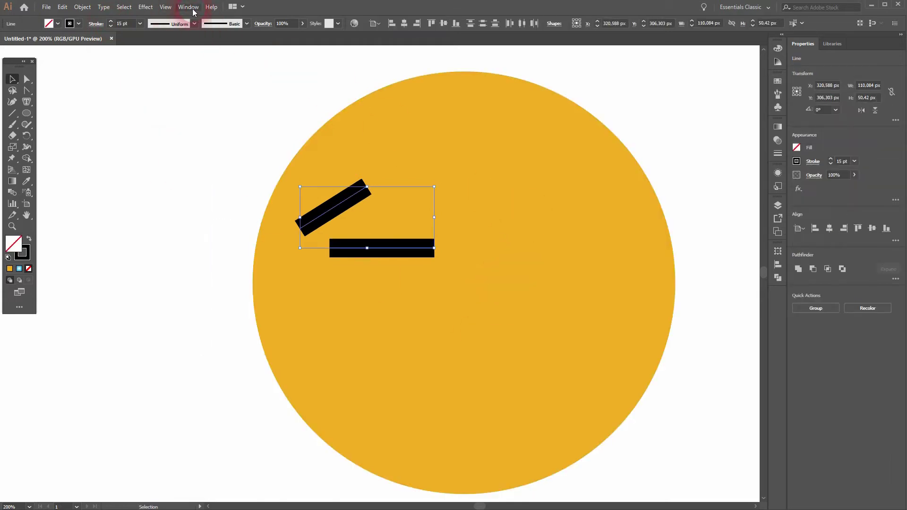
pyautogui.click(193, 10)
pyautogui.click(306, 382)
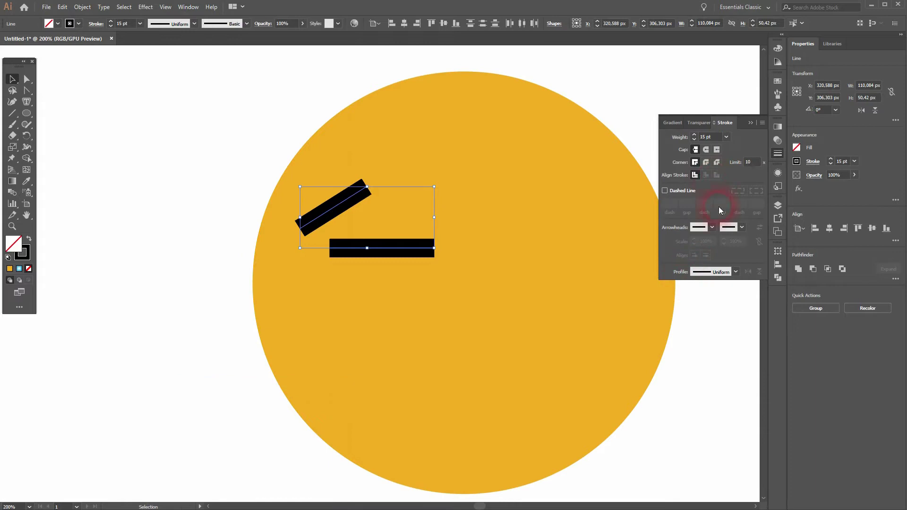
pyautogui.click(707, 150)
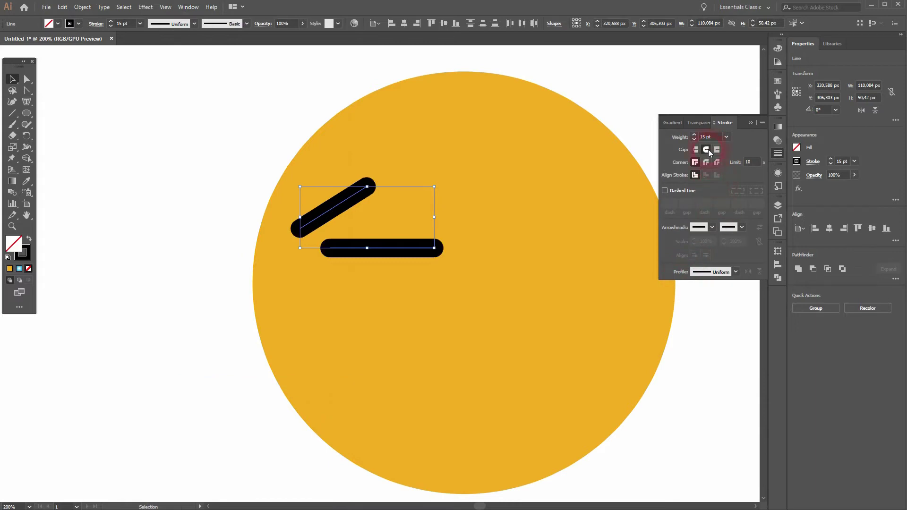
pyautogui.click(750, 123)
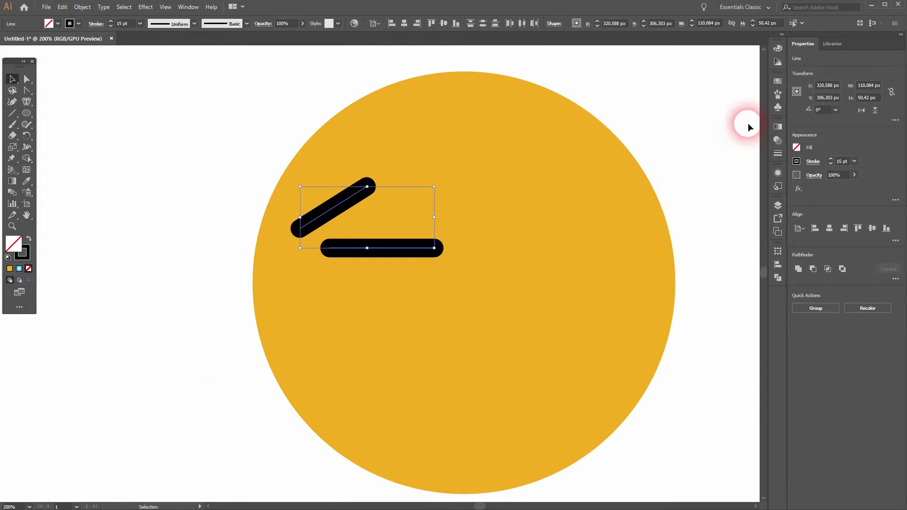
# - Bend both black lines into upward arcs with the Anchor Point tool
pyautogui.click(26, 90)
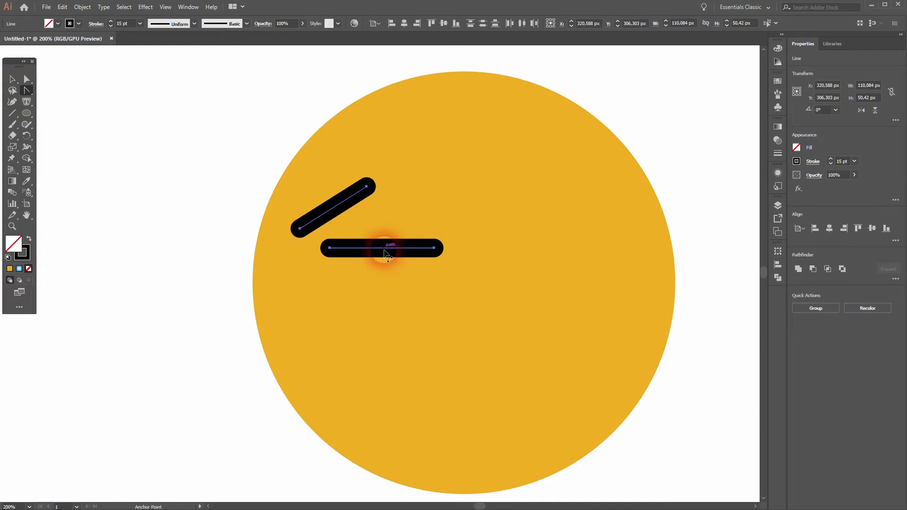
pyautogui.moveTo(382, 253); pyautogui.dragTo(365, 232)
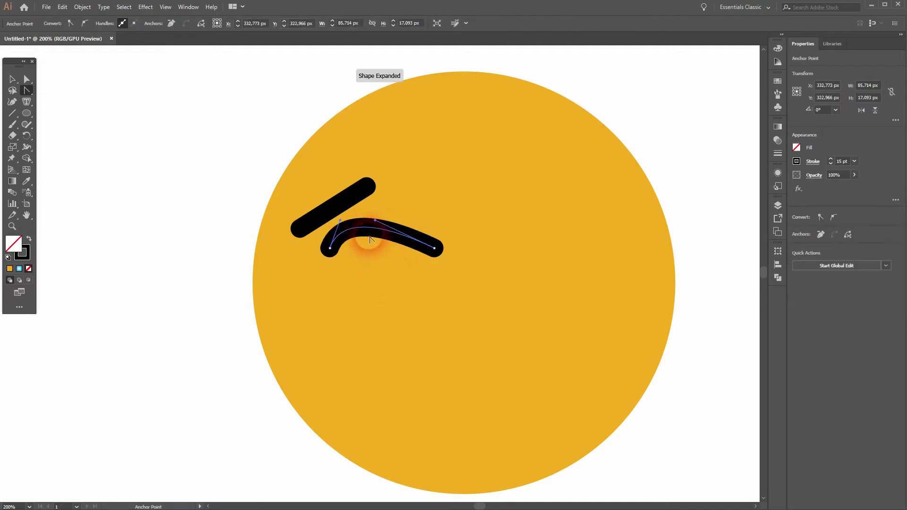
pyautogui.moveTo(365, 231); pyautogui.dragTo(371, 230)
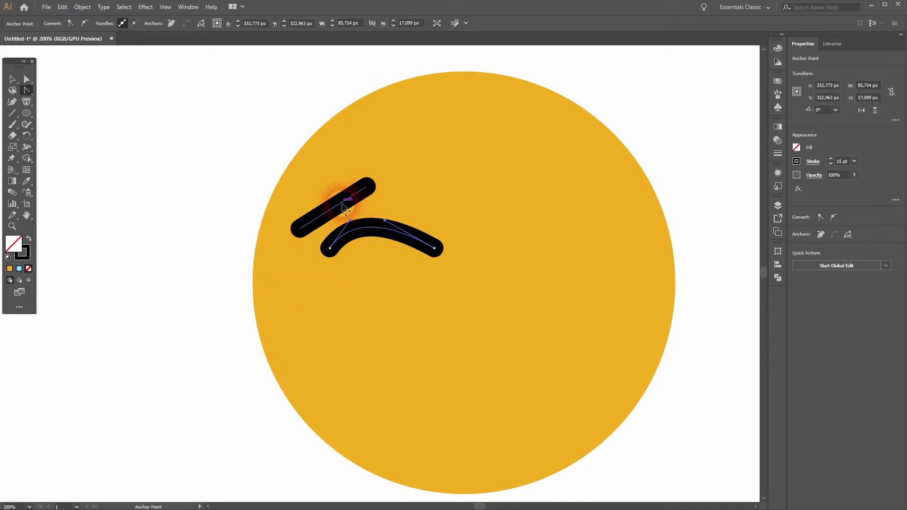
pyautogui.moveTo(335, 206); pyautogui.dragTo(331, 200)
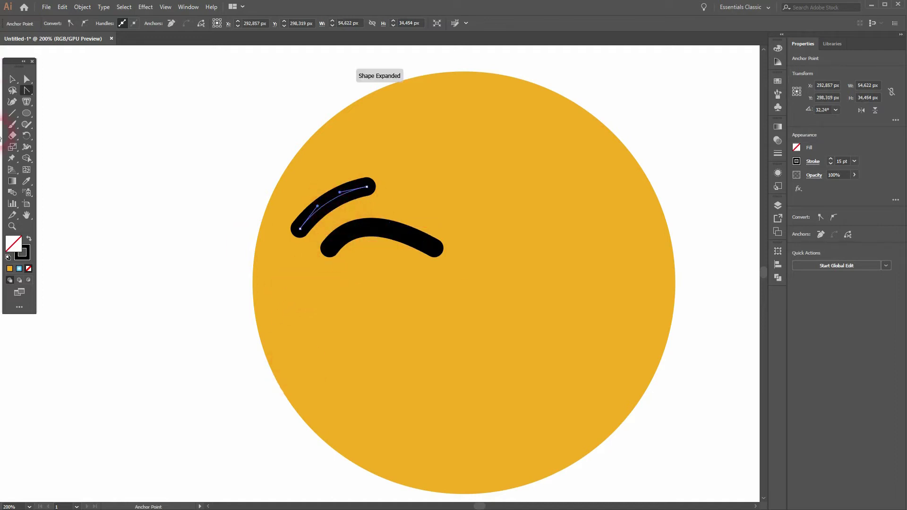
pyautogui.click(13, 80)
pyautogui.click(143, 290)
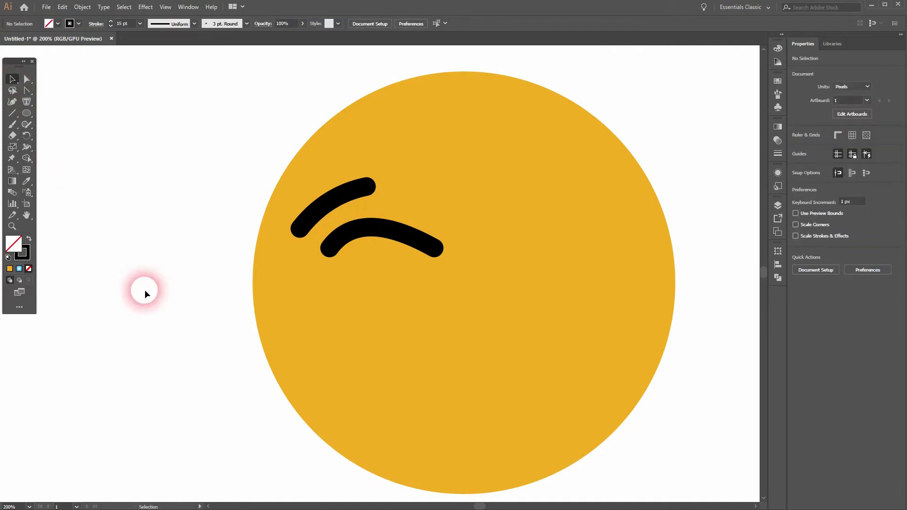
# - Thicken the middle of both black arcs with the Width tool so they taper toward their ends
pyautogui.click(28, 157)
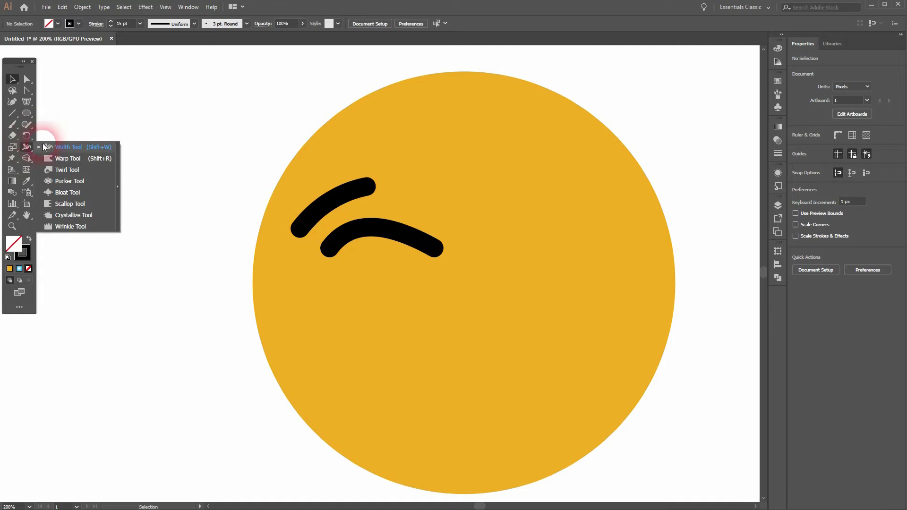
pyautogui.click(79, 148)
pyautogui.moveTo(366, 232); pyautogui.dragTo(366, 243)
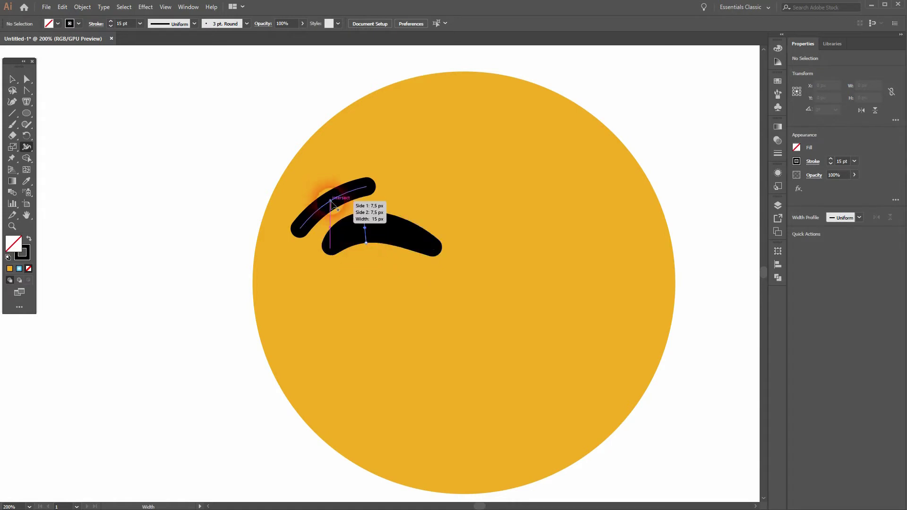
pyautogui.moveTo(329, 202); pyautogui.dragTo(313, 192)
pyautogui.click(114, 252)
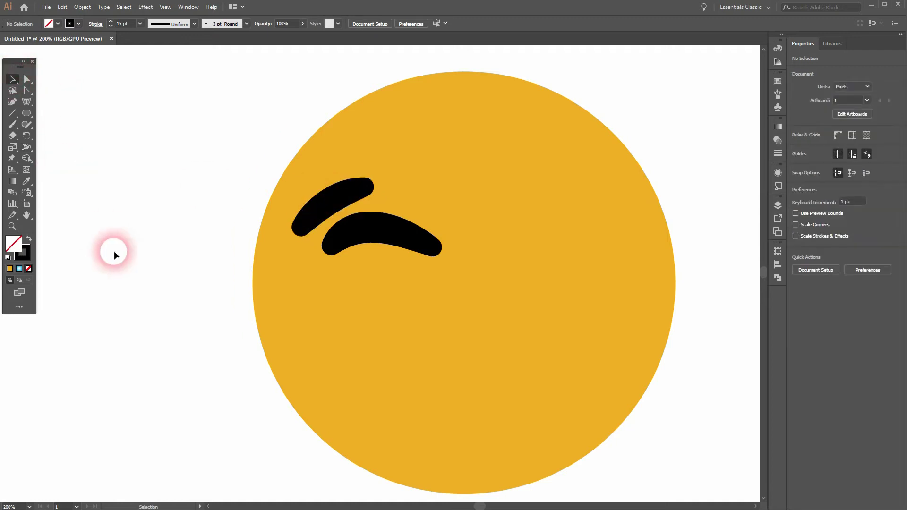
# - Nudge the yellow-orange circle straight up to a Y position of 346 px
pyautogui.scroll(-1, 177, 253)
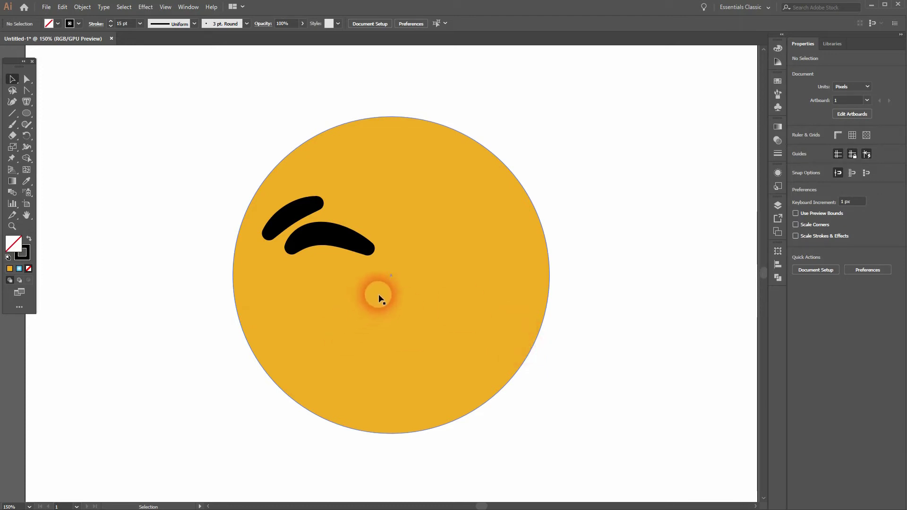
pyautogui.click(413, 286)
pyautogui.press('Up')
pyautogui.press('Up')
pyautogui.press('Up')
pyautogui.press('Up')
pyautogui.press('Up')
pyautogui.press('Up')
pyautogui.press('Up')
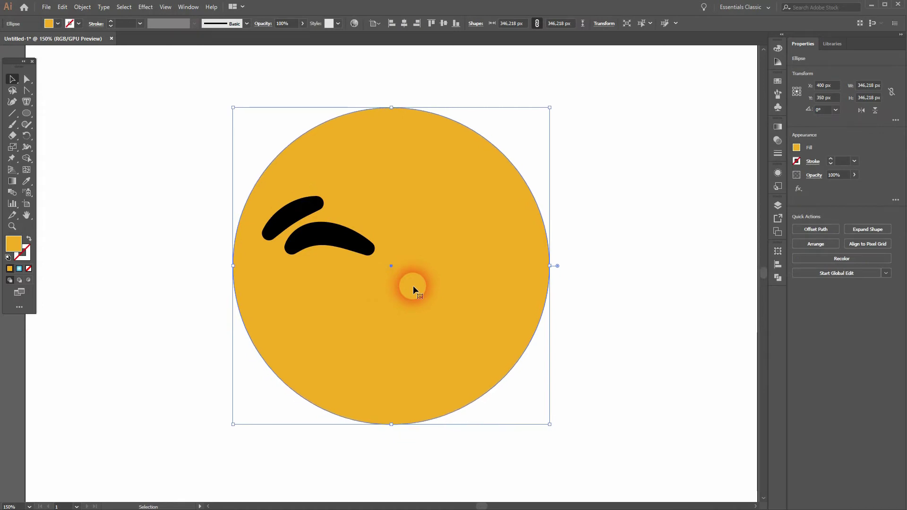
pyautogui.press('Up')
pyautogui.press('Up')
pyautogui.press('Up')
pyautogui.press('Up')
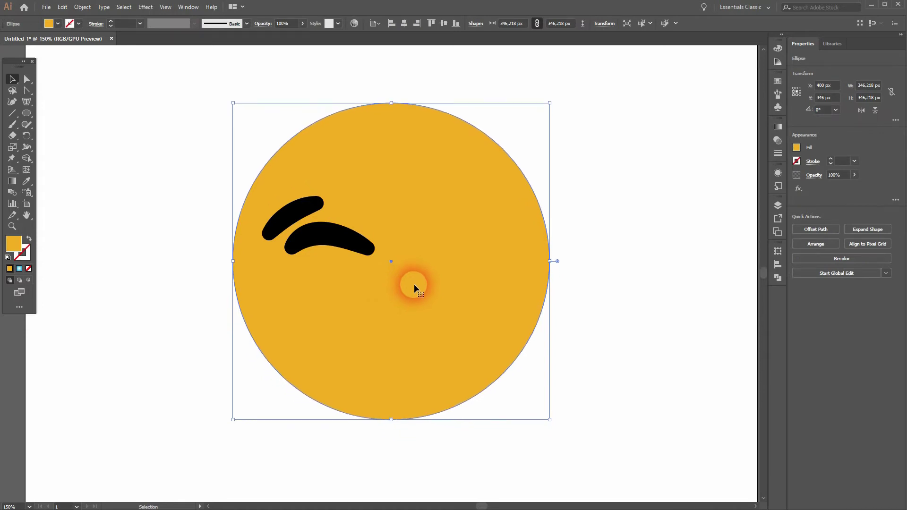
pyautogui.click(194, 317)
# - Draw a horizontal mouth line about 198 px long across the circle's lower half with a black stroke
pyautogui.click(15, 113)
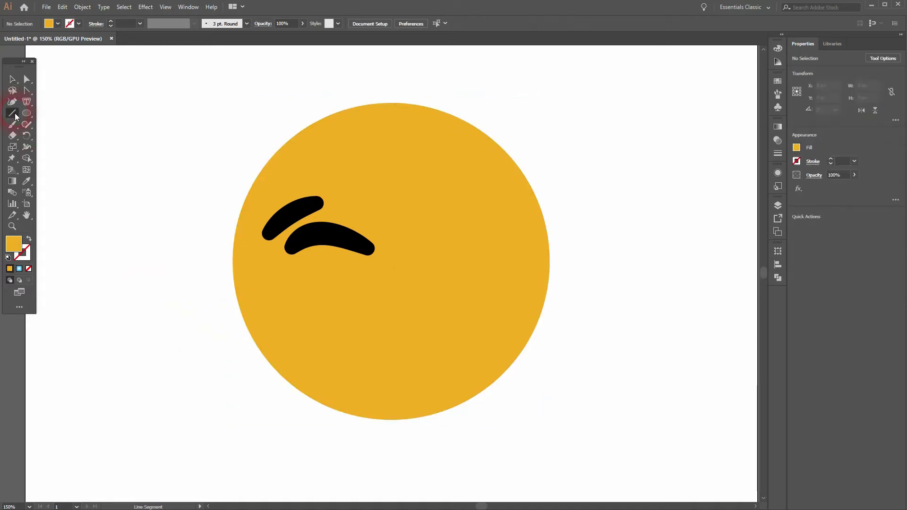
pyautogui.moveTo(303, 317); pyautogui.dragTo(484, 316)
pyautogui.click(79, 24)
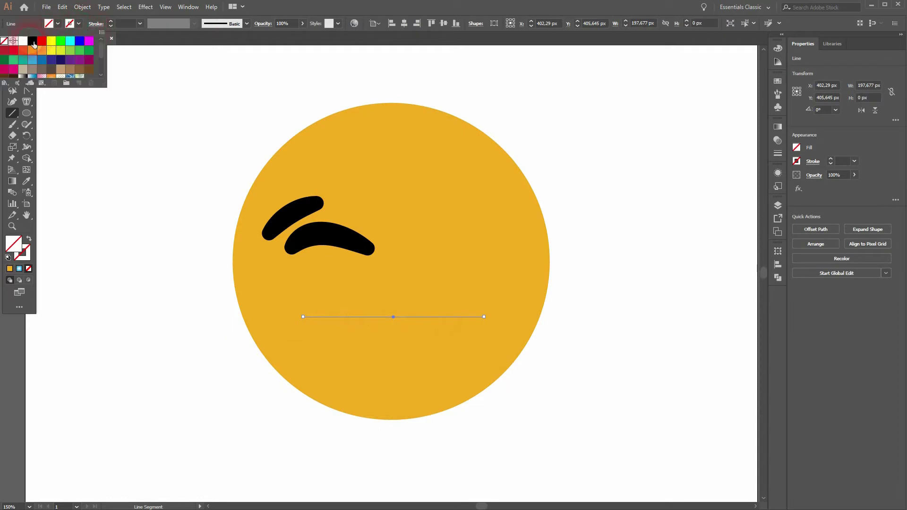
pyautogui.click(32, 41)
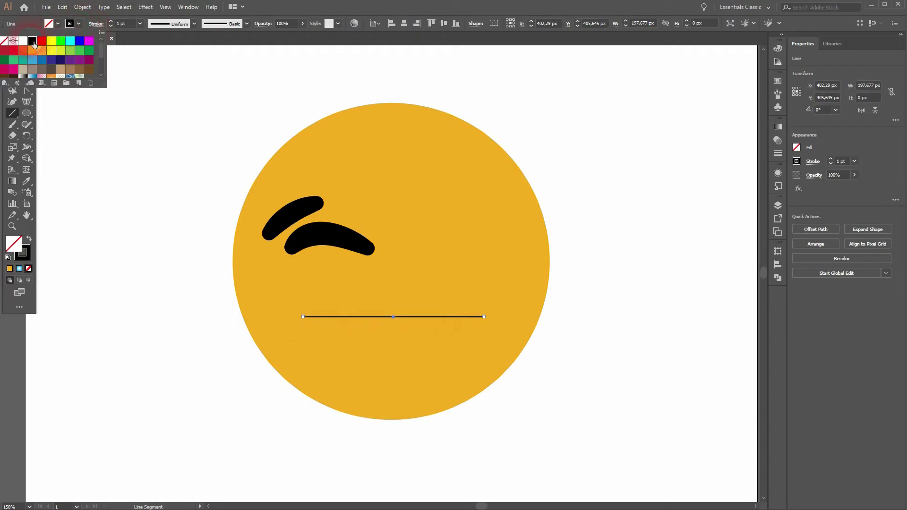
# - Set the mouth line's stroke weight to 11 pt
pyautogui.click(112, 22)
pyautogui.click(112, 21)
pyautogui.click(112, 22)
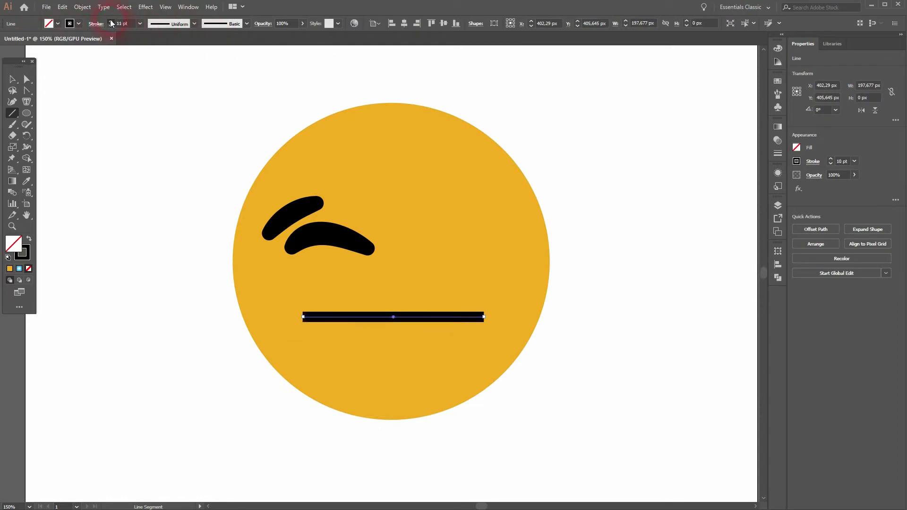
# - Duplicate the mouth line in place and bend the copy downward by about 83 px with the Anchor Point tool
pyautogui.click(14, 80)
pyautogui.click(419, 322)
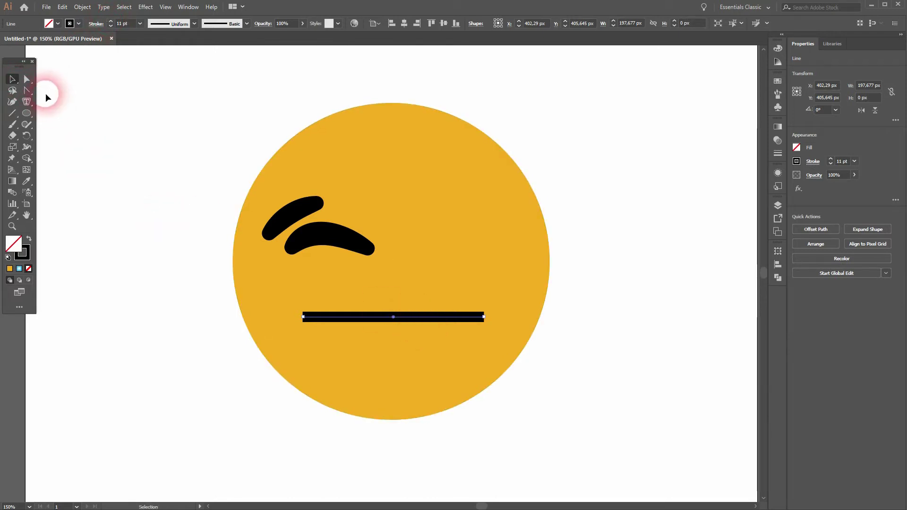
pyautogui.click(27, 90)
pyautogui.click(397, 317)
pyautogui.moveTo(395, 320); pyautogui.dragTo(396, 396)
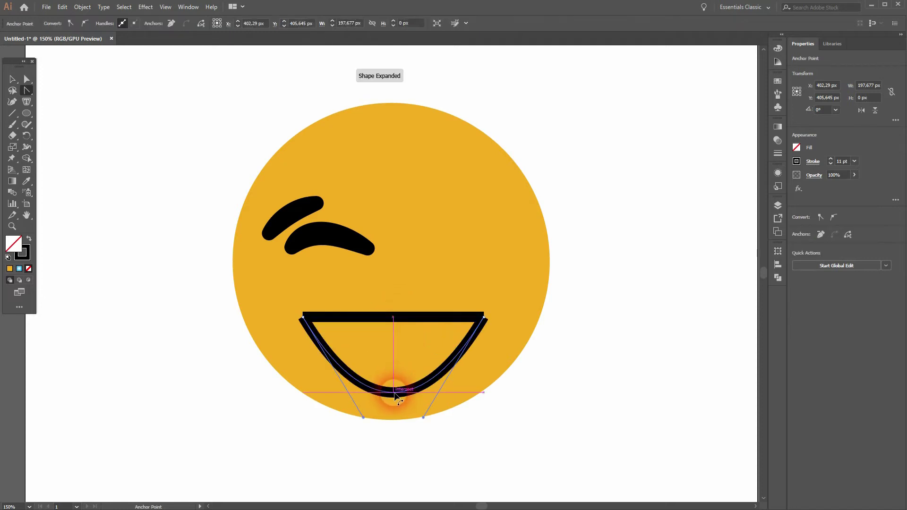
pyautogui.press('v')
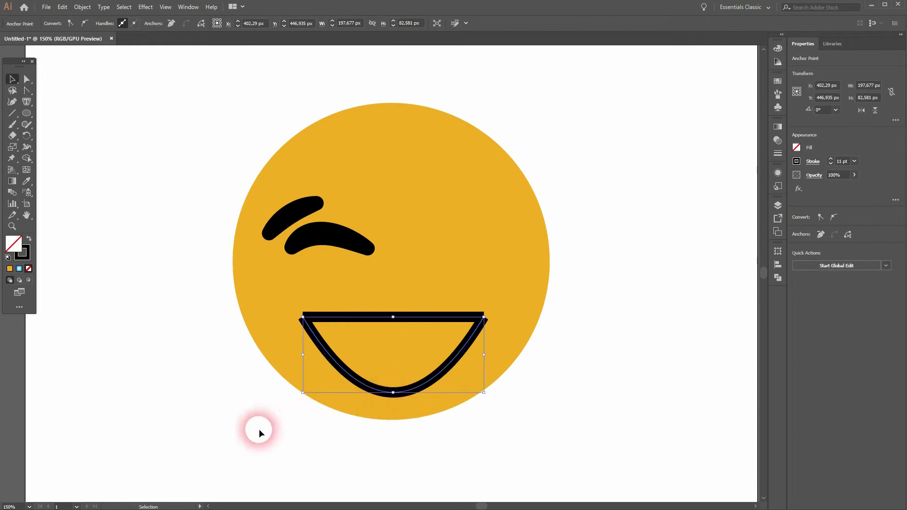
# - Select both mouth paths and give their strokes round caps
pyautogui.moveTo(509, 302); pyautogui.dragTo(523, 284)
pyautogui.keyDown('shift'); pyautogui.click(524, 284); pyautogui.keyUp('shift')
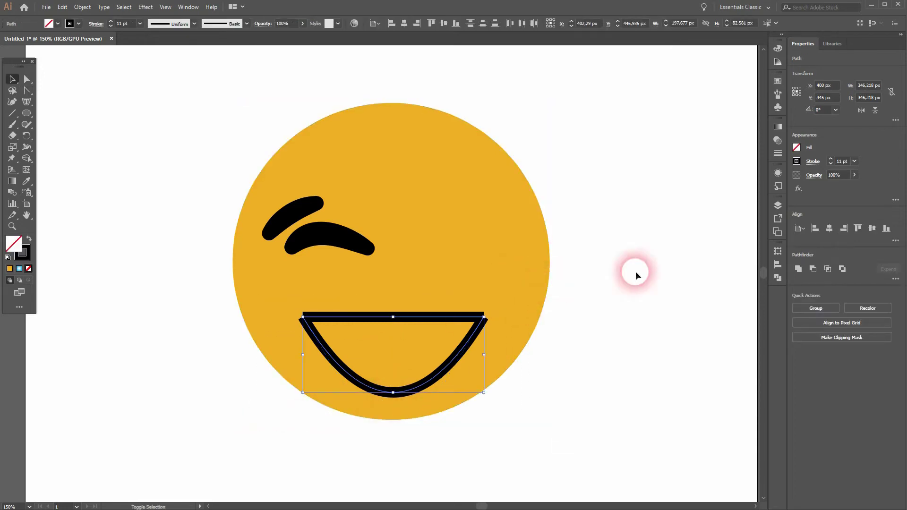
pyautogui.click(778, 153)
pyautogui.click(717, 149)
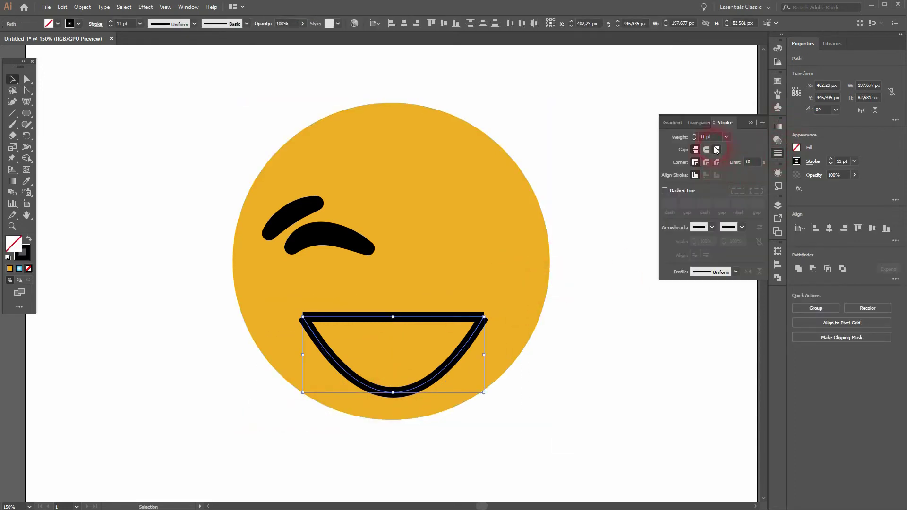
pyautogui.click(752, 122)
# - Enlarge the mouth outline to about 243 px wide and 90 px high
pyautogui.moveTo(484, 355); pyautogui.dragTo(505, 355)
pyautogui.click(382, 397)
pyautogui.moveTo(382, 397)
pyautogui.mouseDown()
pyautogui.moveTo(391, 392)
pyautogui.moveTo(397, 404)
pyautogui.mouseUp()
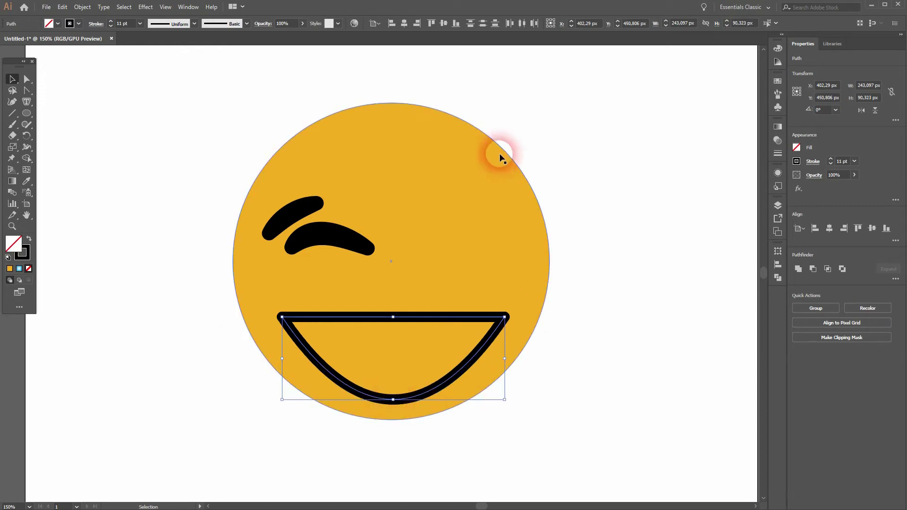
# - Centre the mouth horizontally on the face and nudge it up to a Y position of about 444 px
pyautogui.click(405, 24)
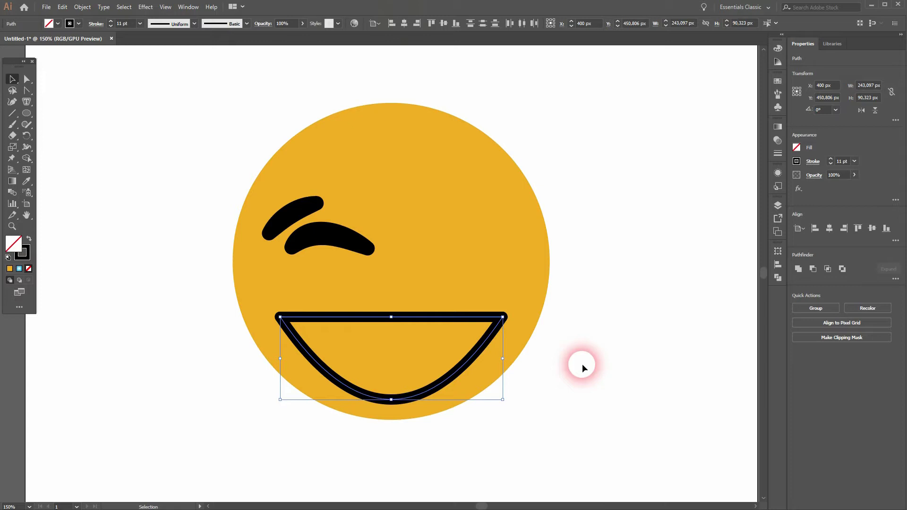
pyautogui.press('Up')
pyautogui.press('Up')
pyautogui.press('Up')
pyautogui.press('Up')
pyautogui.press('Up')
pyautogui.press('Up')
pyautogui.press('Up')
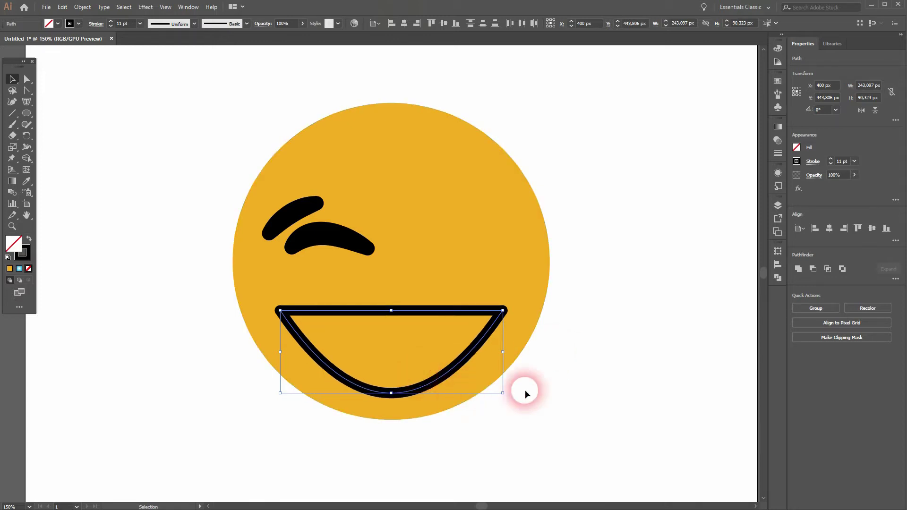
# - Expand the mouth's fill and stroke and merge all its regions into one solid black shape with the Shape Builder tool
pyautogui.click(83, 6)
pyautogui.click(118, 115)
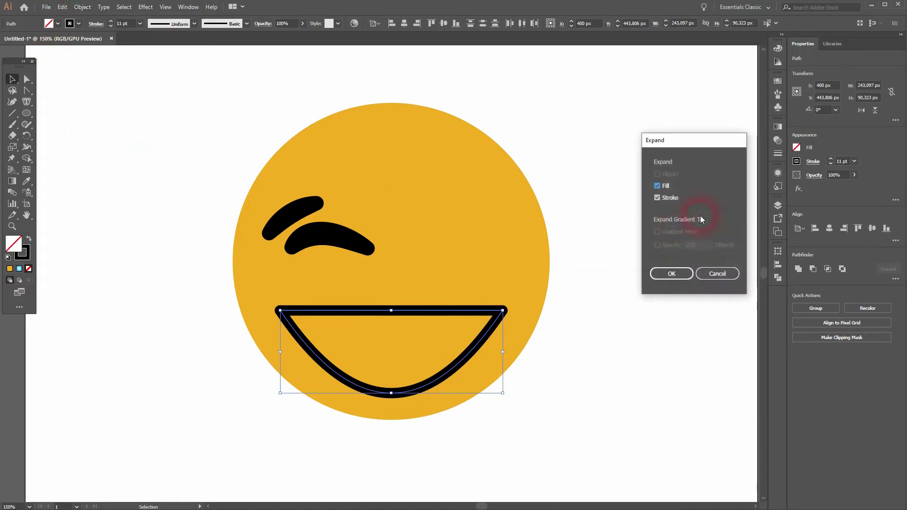
pyautogui.click(671, 274)
pyautogui.click(26, 158)
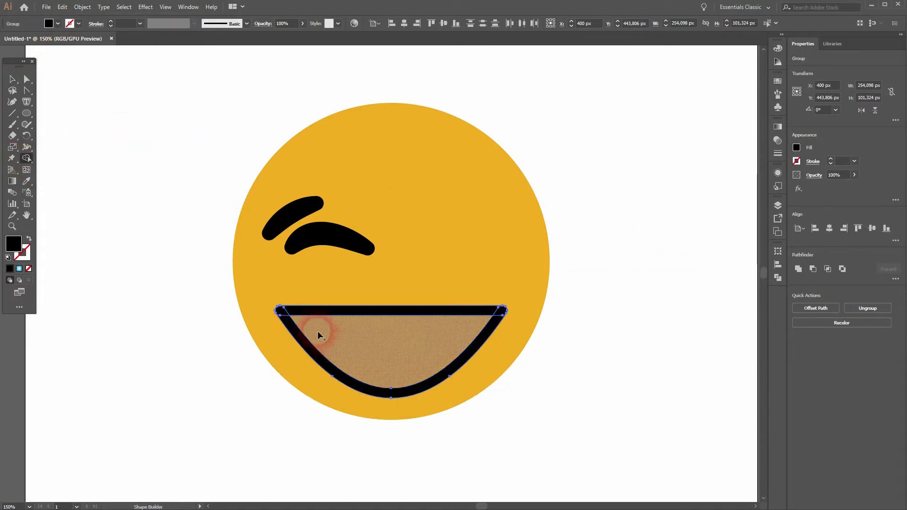
pyautogui.moveTo(280, 311)
pyautogui.mouseDown()
pyautogui.moveTo(299, 311)
pyautogui.moveTo(290, 325)
pyautogui.moveTo(370, 339)
pyautogui.moveTo(412, 369)
pyautogui.moveTo(498, 310)
pyautogui.mouseUp()
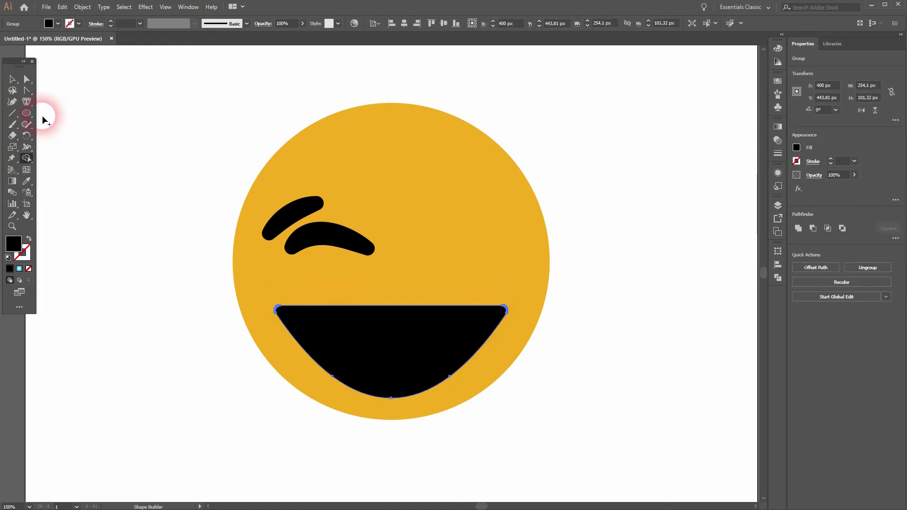
pyautogui.click(18, 82)
pyautogui.click(93, 272)
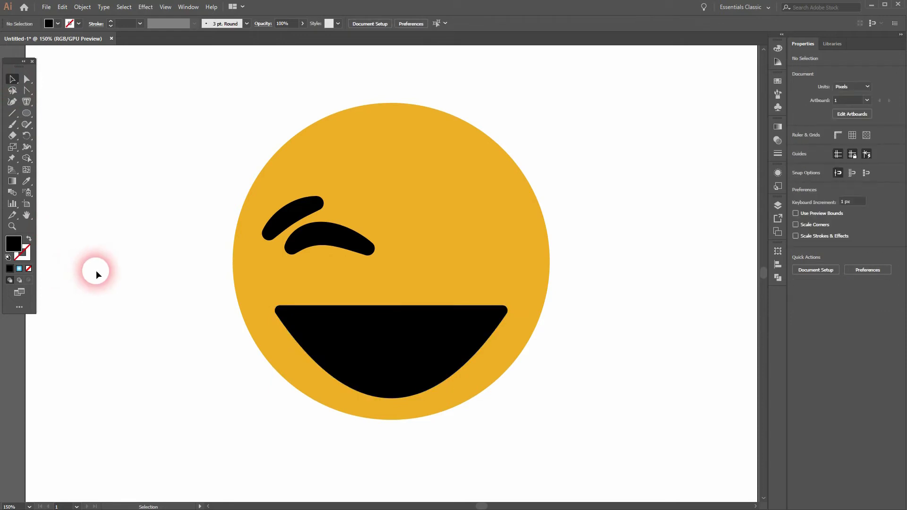
# - Draw a horizontal line about 182 px long with a white stroke inside the upper part of the mouth
pyautogui.click(14, 115)
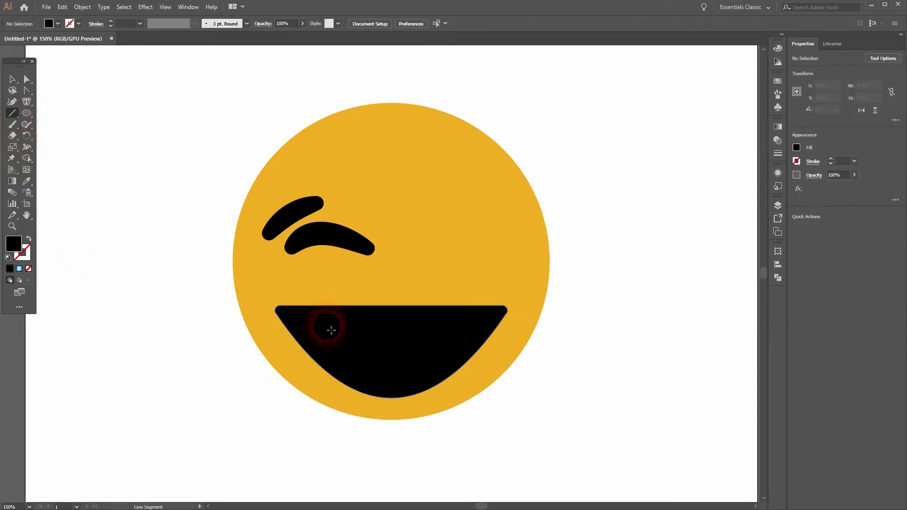
pyautogui.moveTo(310, 323); pyautogui.dragTo(476, 331)
pyautogui.click(79, 23)
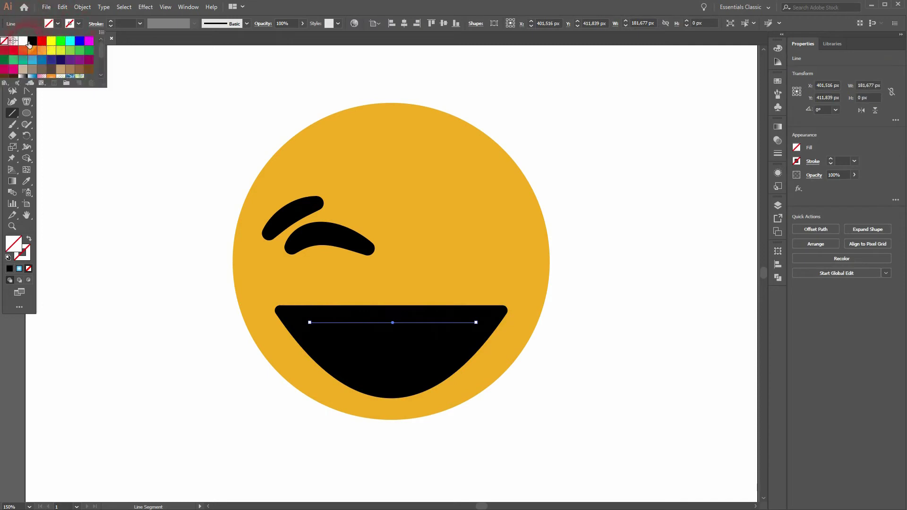
pyautogui.click(23, 40)
# - Set the white line's stroke weight to 8 pt and give it round caps
pyautogui.click(112, 24)
pyautogui.click(111, 22)
pyautogui.click(112, 22)
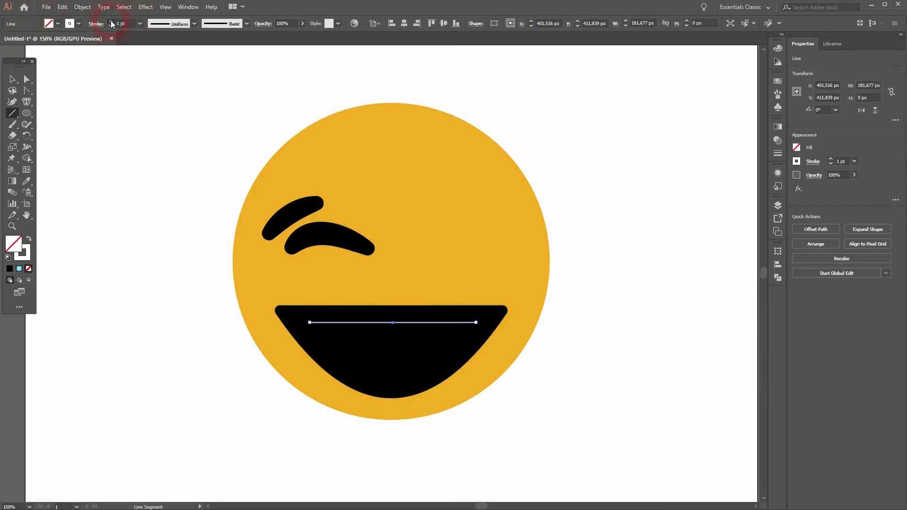
pyautogui.click(112, 22)
pyautogui.click(111, 21)
pyautogui.click(111, 22)
pyautogui.click(111, 22)
pyautogui.click(111, 22)
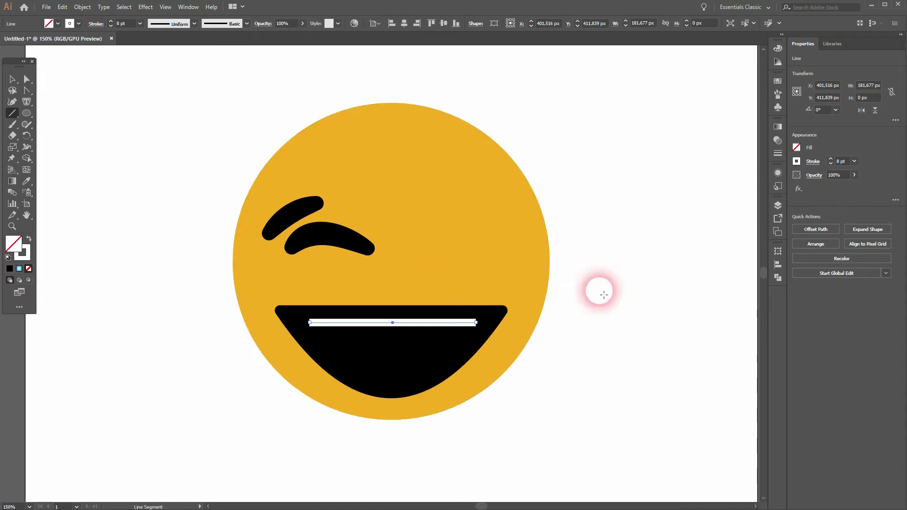
pyautogui.click(777, 127)
pyautogui.click(778, 153)
pyautogui.click(740, 189)
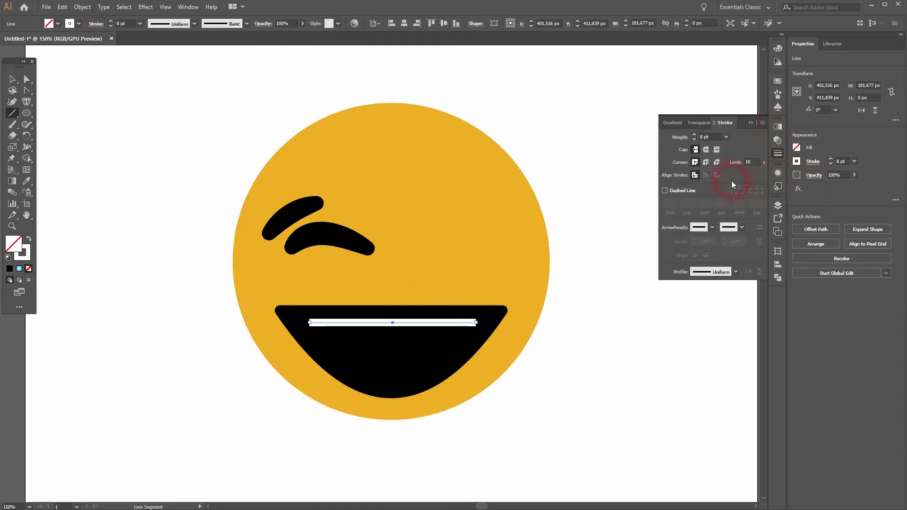
pyautogui.click(753, 122)
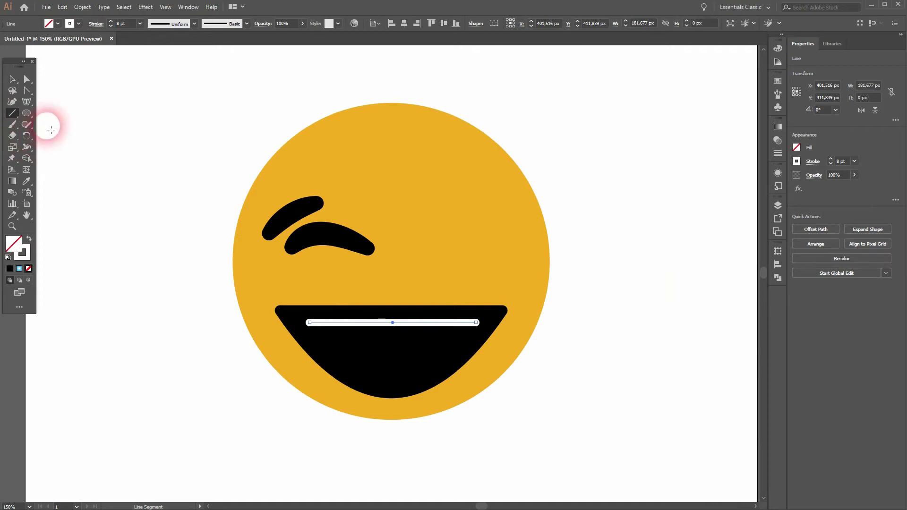
# - Curve the mouth's upper edge and the white line slightly downward with the Anchor Point tool, bending the line about 6 px
pyautogui.click(27, 91)
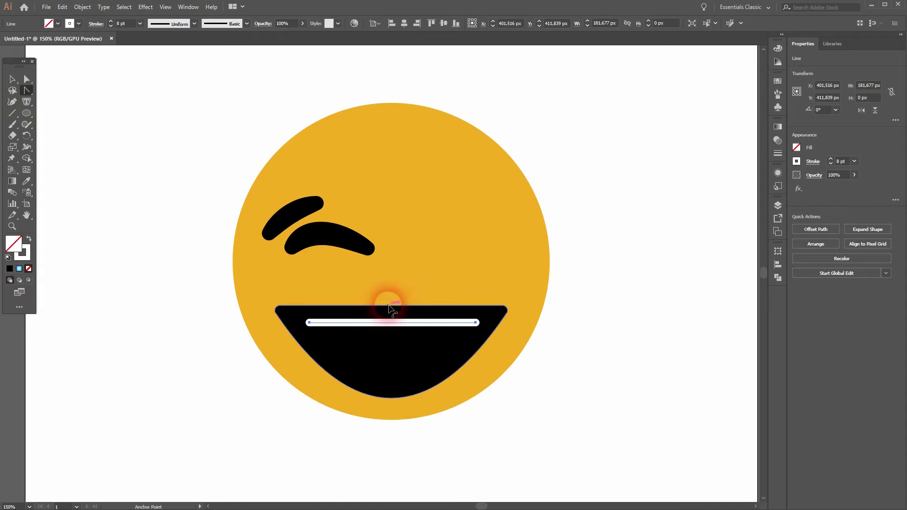
pyautogui.moveTo(391, 308); pyautogui.dragTo(391, 331)
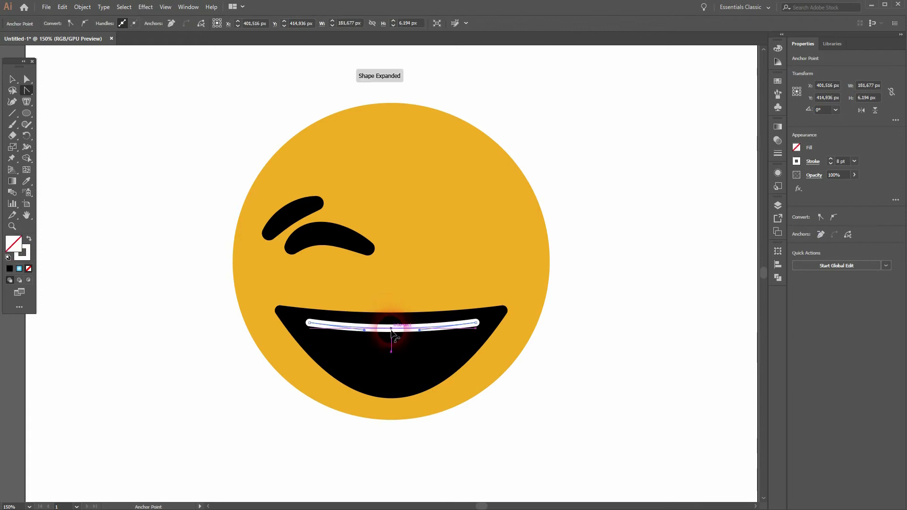
# - Thicken the middle of the white line to about 24 pt with the Width tool to form the teeth
pyautogui.click(27, 147)
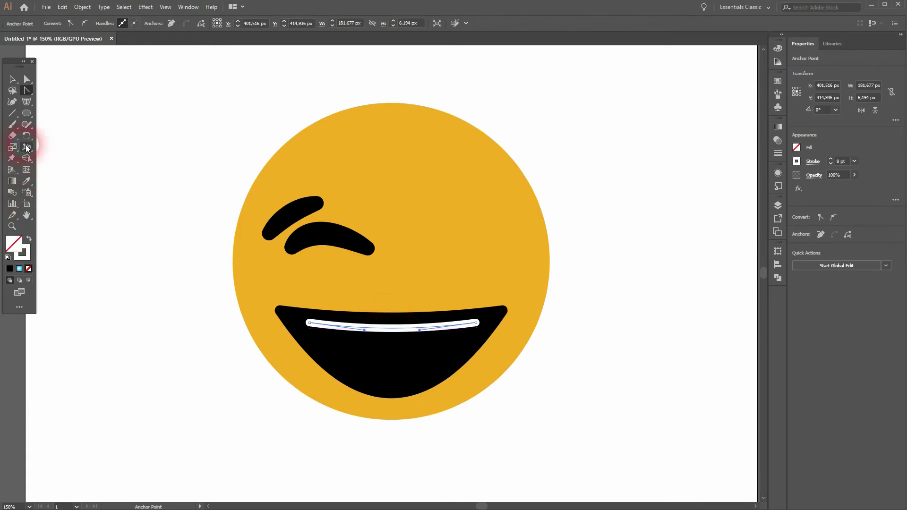
pyautogui.moveTo(391, 327); pyautogui.dragTo(392, 346)
pyautogui.scroll(1, 385, 331)
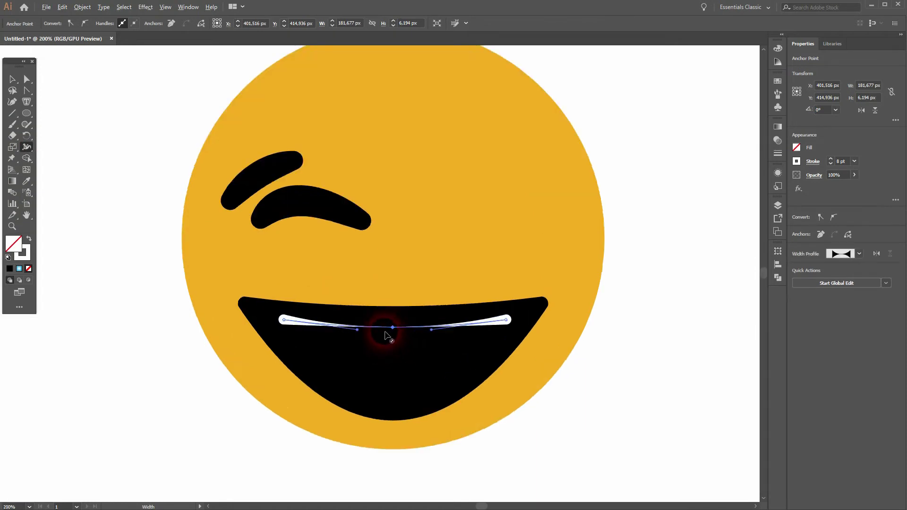
pyautogui.scroll(2, 385, 332)
pyautogui.hotkey('ctrl', 'z')
pyautogui.moveTo(405, 327); pyautogui.dragTo(402, 335)
pyautogui.moveTo(403, 348); pyautogui.dragTo(401, 356)
# - Bend the white teeth line into a deeper downward curve about 15 px high with the Anchor Point tool
pyautogui.click(27, 90)
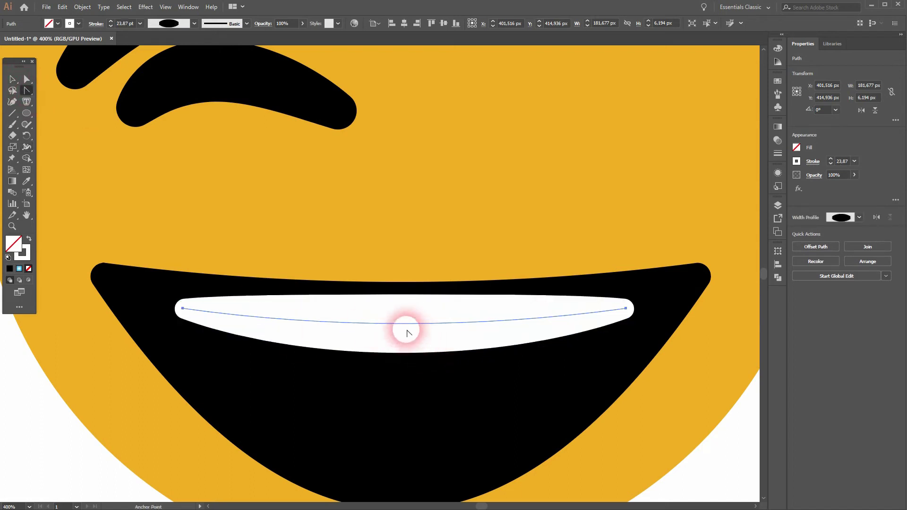
pyautogui.moveTo(402, 324); pyautogui.dragTo(403, 340)
pyautogui.moveTo(371, 314); pyautogui.dragTo(410, 346)
pyautogui.click(13, 79)
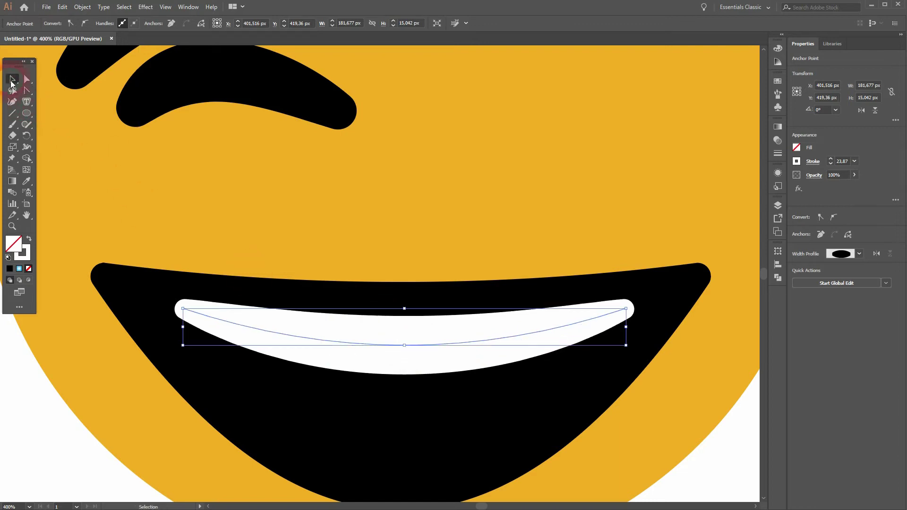
pyautogui.scroll(-3, 510, 265)
pyautogui.click(630, 362)
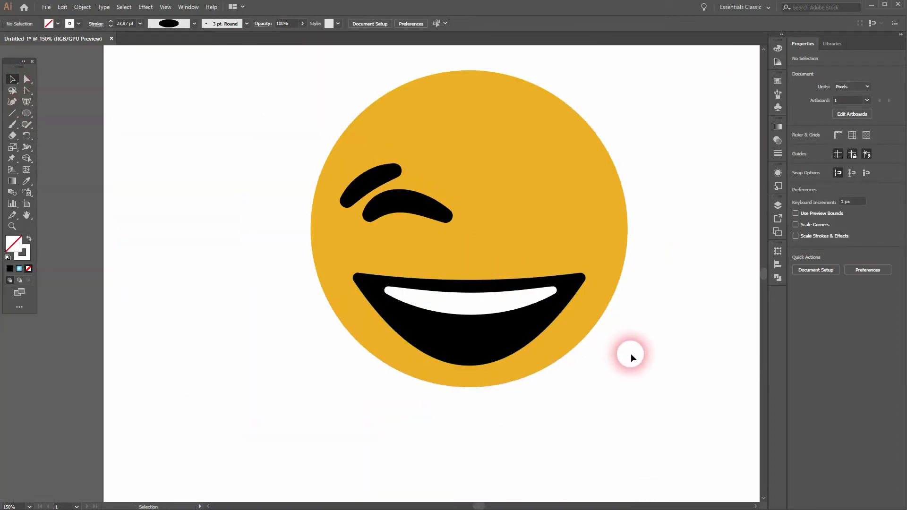
# - Draw a circle about 131 px in diameter beside the face and fill it with black, without a stroke
pyautogui.moveTo(676, 345); pyautogui.dragTo(590, 349)
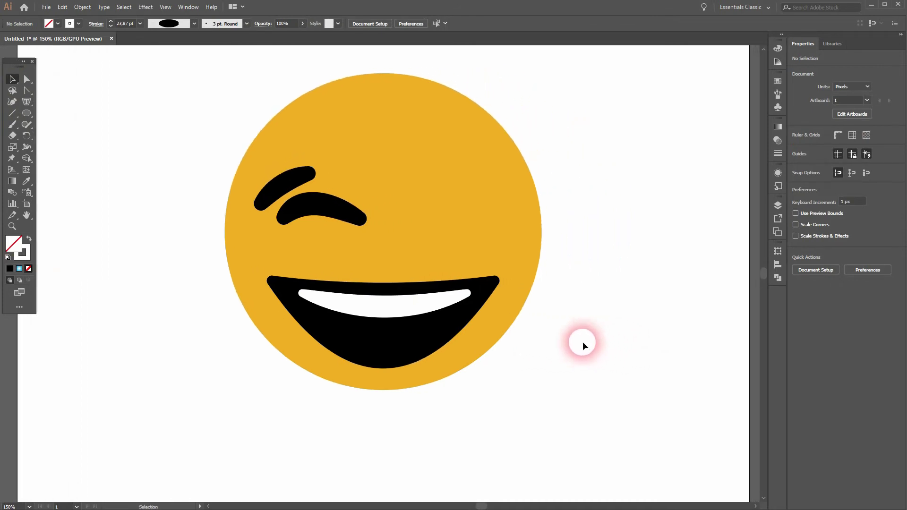
pyautogui.click(26, 114)
pyautogui.click(29, 239)
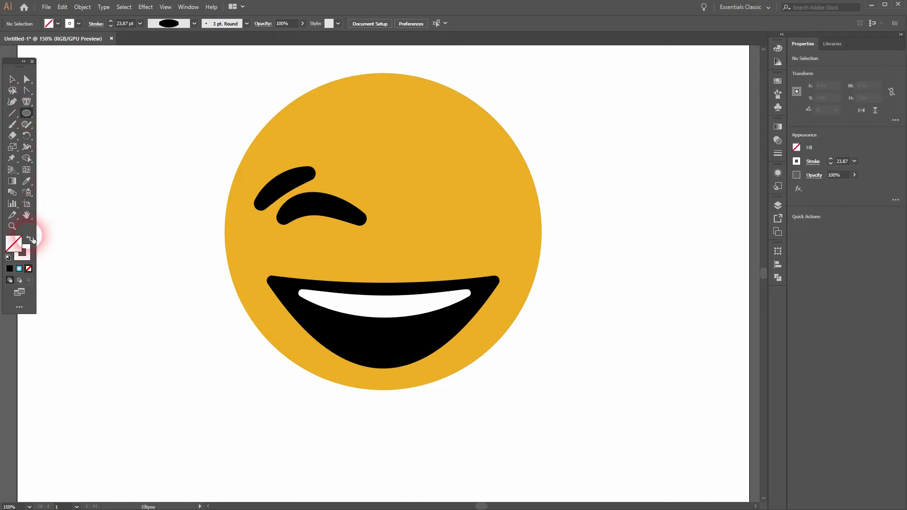
pyautogui.click(58, 27)
pyautogui.click(100, 220)
pyautogui.moveTo(95, 228); pyautogui.dragTo(171, 348)
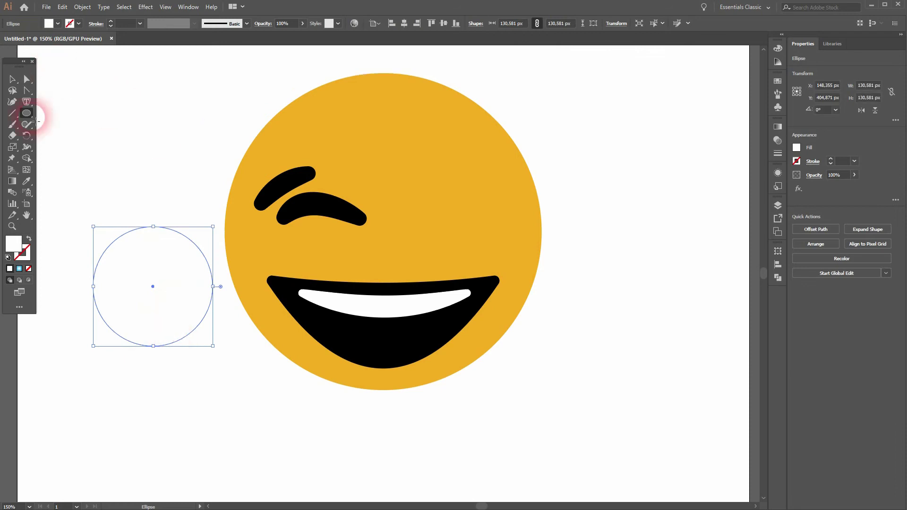
pyautogui.click(53, 24)
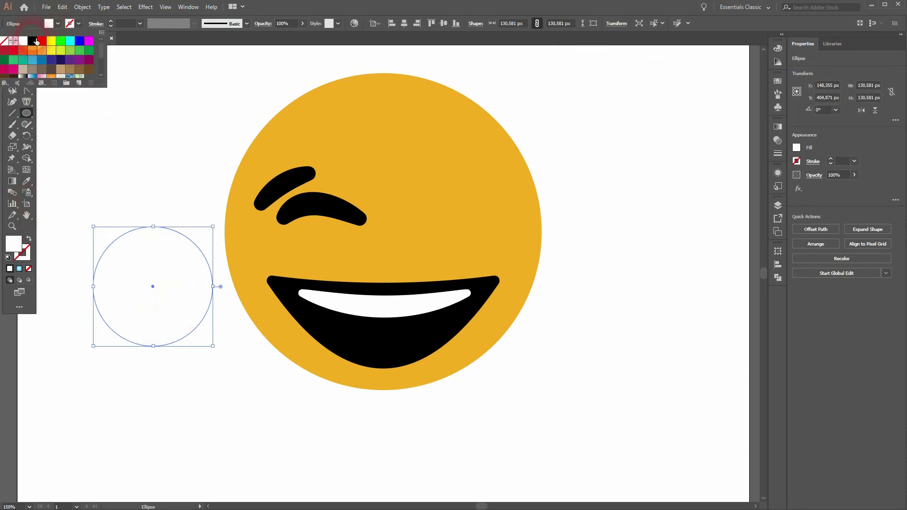
pyautogui.click(36, 41)
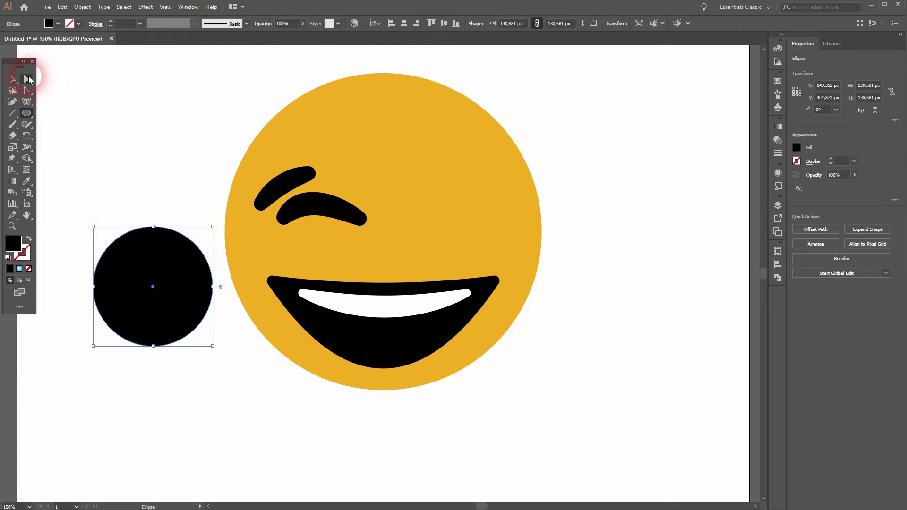
# - Pull the black circle's top anchor point straight up to a Y position of about 212 px, forming a drop
pyautogui.click(29, 80)
pyautogui.click(154, 227)
pyautogui.moveTo(155, 228); pyautogui.dragTo(153, 113)
pyautogui.click(13, 79)
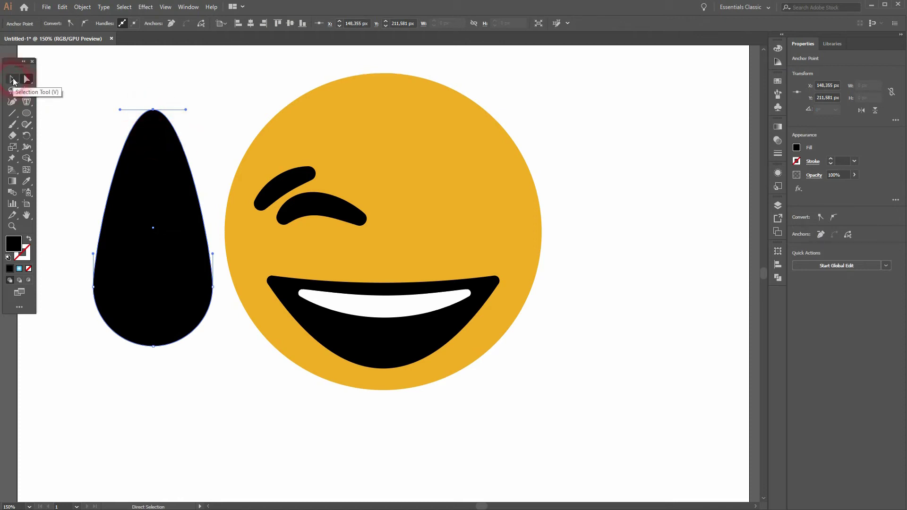
# - Shorten the handles at the drop's tip and lower its top anchor point to a Y position of about 239 px
pyautogui.click(186, 110)
pyautogui.moveTo(187, 109); pyautogui.dragTo(134, 112)
pyautogui.click(12, 79)
pyautogui.click(142, 274)
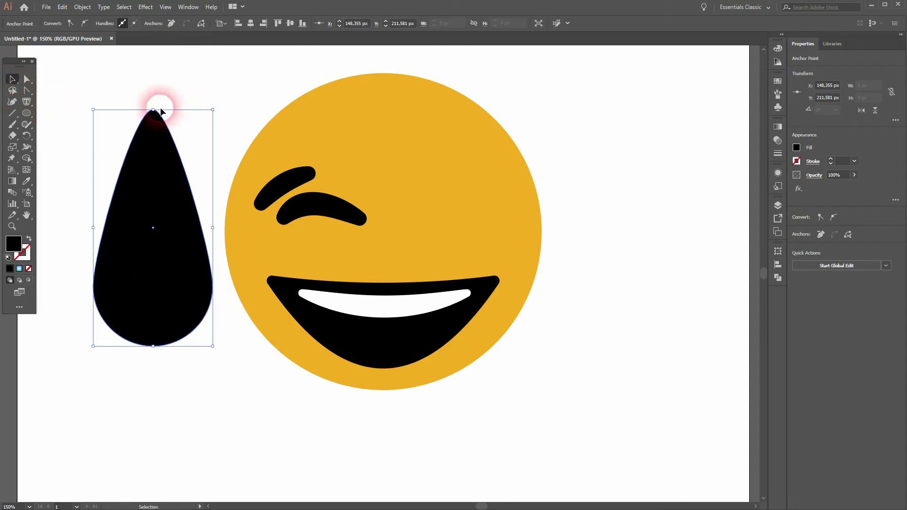
pyautogui.moveTo(155, 112); pyautogui.dragTo(154, 135)
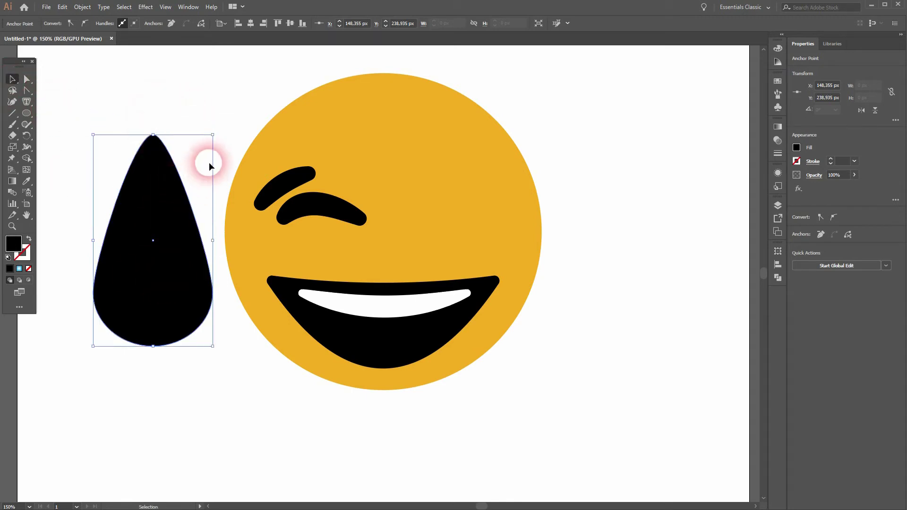
# - Rotate the drop to about 330°, shrink it to about 118 by 166 px and place it below the winking eye
pyautogui.moveTo(213, 133); pyautogui.dragTo(265, 182)
pyautogui.moveTo(189, 202); pyautogui.dragTo(271, 248)
pyautogui.moveTo(202, 386); pyautogui.dragTo(306, 305)
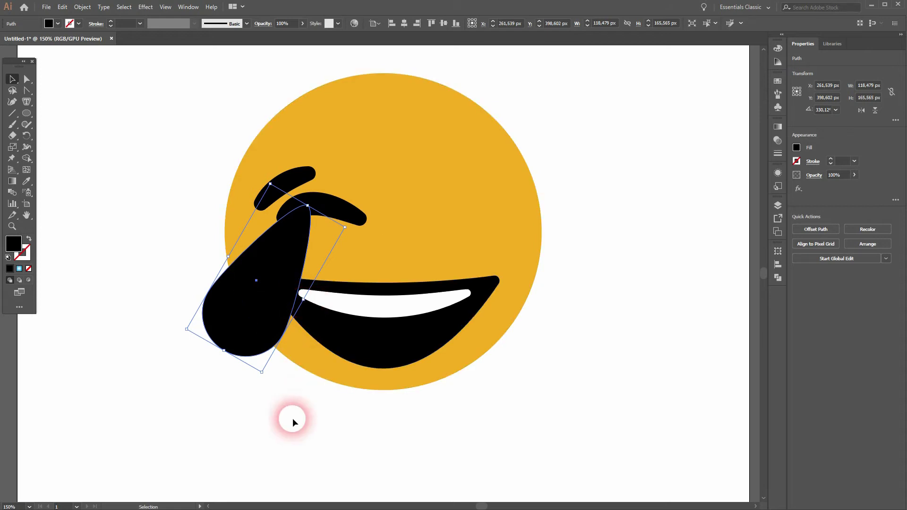
# - Rotate the black drop to about 334° and reposition it lower under the winking eye, centred at about X 258, Y 419 px
pyautogui.moveTo(263, 378); pyautogui.dragTo(270, 375)
pyautogui.moveTo(270, 258); pyautogui.dragTo(277, 262)
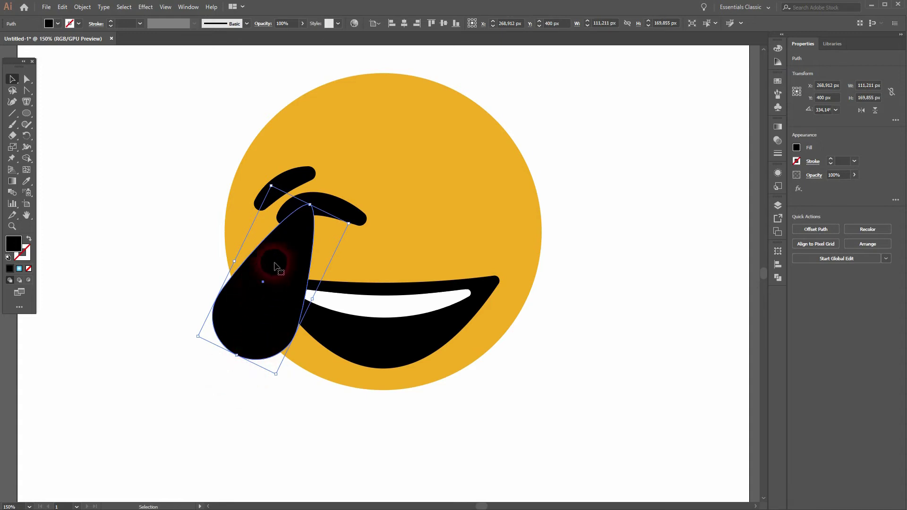
pyautogui.moveTo(313, 206); pyautogui.dragTo(285, 255)
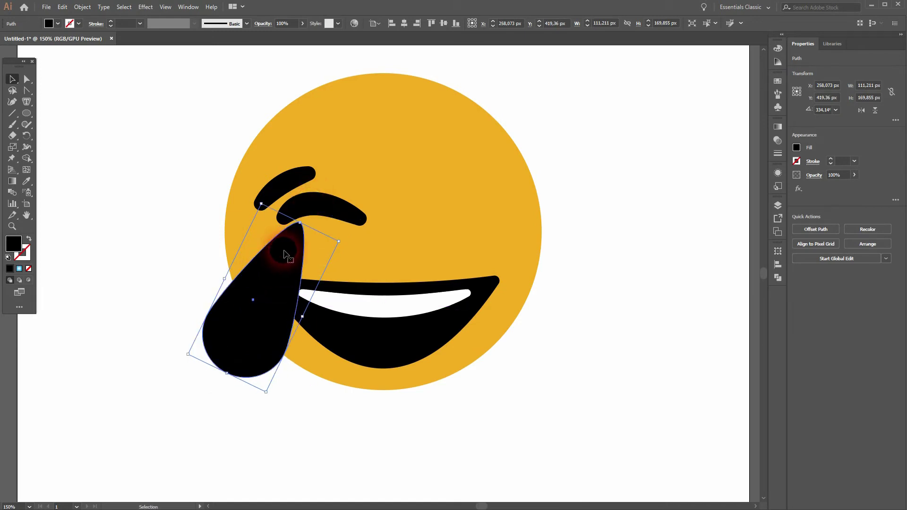
# - Move the curved eye and its eyebrow down together by 15 px
pyautogui.moveTo(381, 196); pyautogui.dragTo(392, 205)
pyautogui.keyDown('shift'); pyautogui.click(364, 173); pyautogui.keyUp('shift')
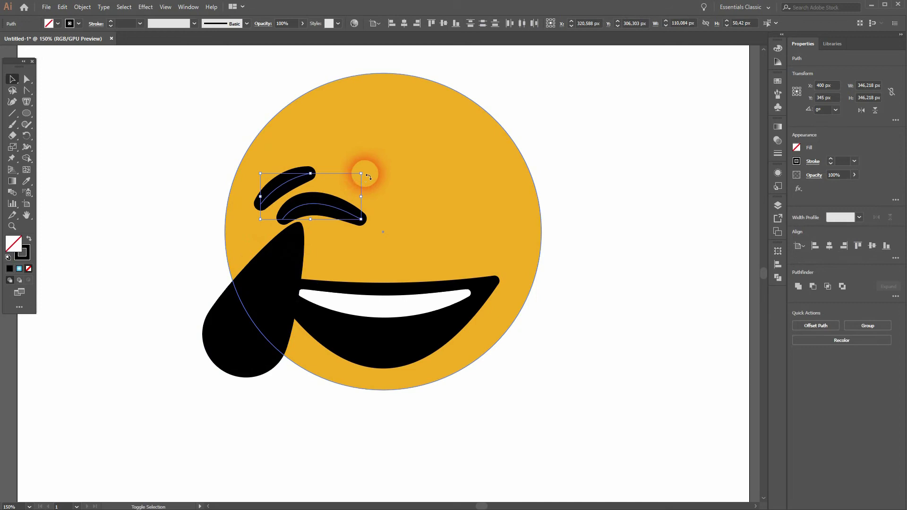
pyautogui.press('Down')
pyautogui.press('Down')
pyautogui.press('Down')
pyautogui.press('Down')
pyautogui.press('Down')
pyautogui.press('Down')
pyautogui.press('Down')
pyautogui.press('Down')
pyautogui.press('Down')
pyautogui.press('Down')
pyautogui.press('Down')
pyautogui.press('Down')
pyautogui.press('Down')
pyautogui.press('Down')
pyautogui.press('Down')
pyautogui.press('Down')
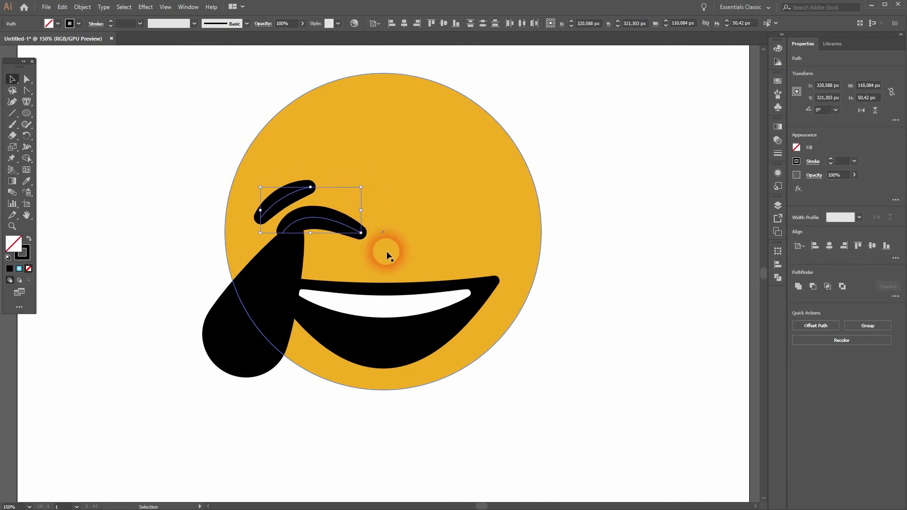
# - Shrink the drop to about 86 by 132 px and fill it with the blue swatch R=0 G=113 B=188
pyautogui.click(243, 350)
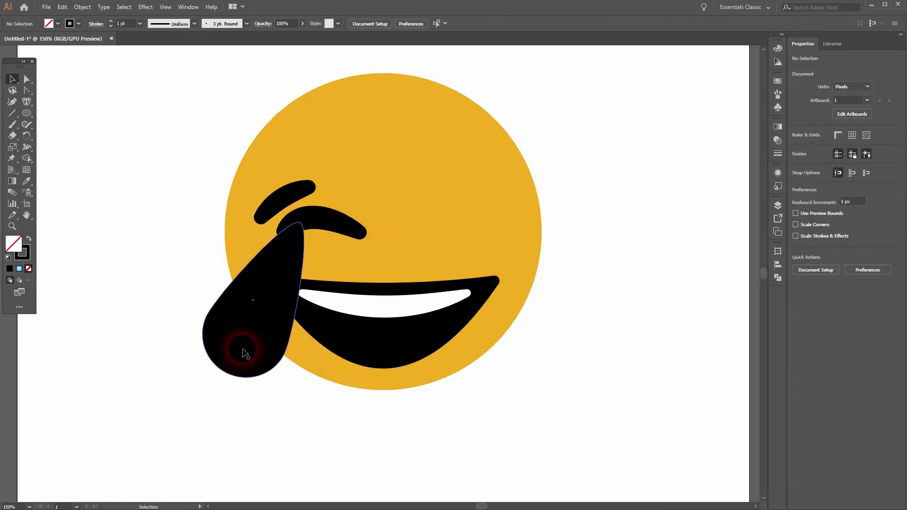
pyautogui.moveTo(224, 374); pyautogui.dragTo(244, 344)
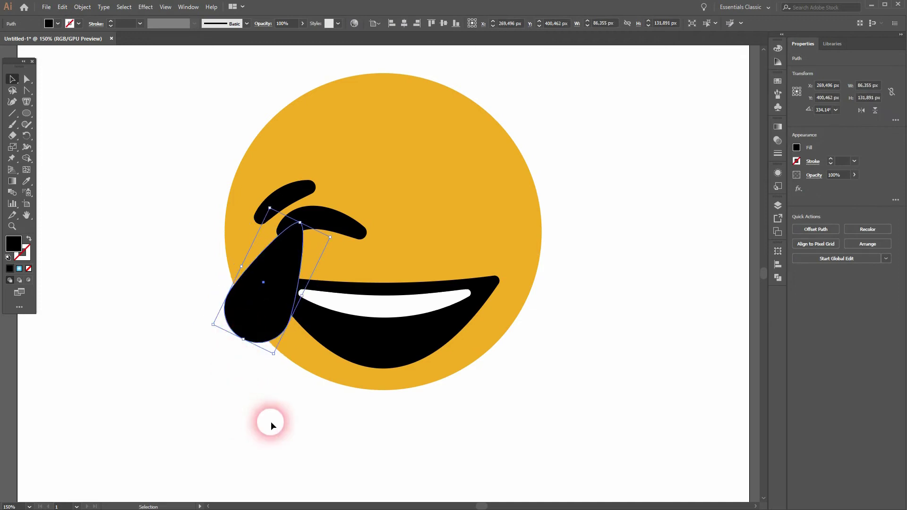
pyautogui.click(58, 22)
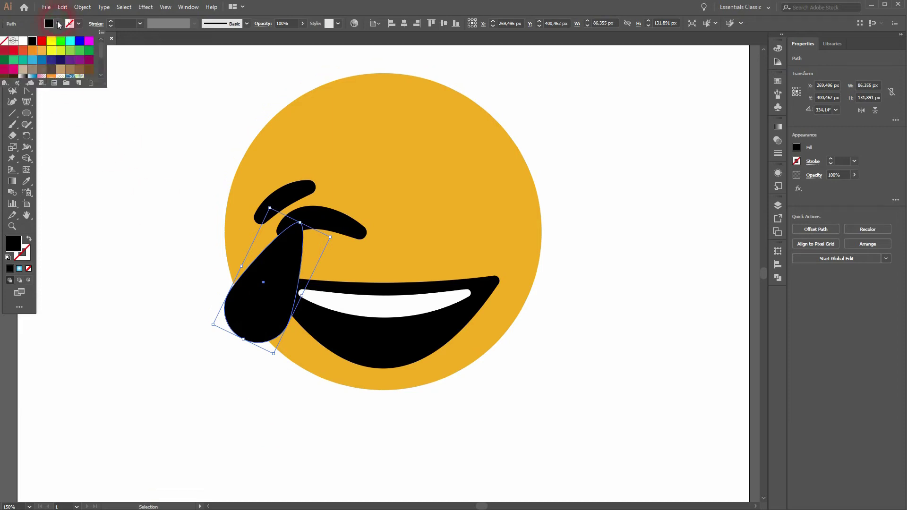
pyautogui.click(46, 60)
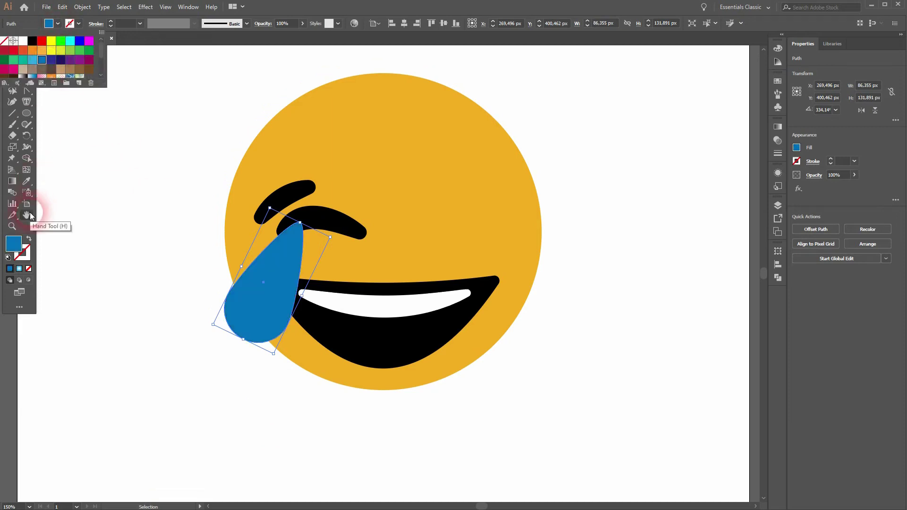
# - Shift the drop's fill hue towards cyan and lighten it to a bright light blue
pyautogui.click(18, 245)
pyautogui.doubleClick(17, 246)
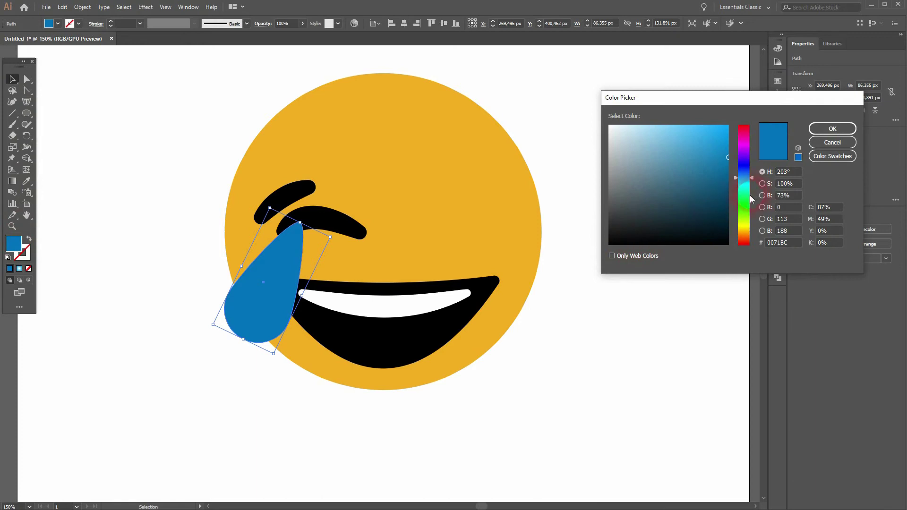
pyautogui.moveTo(746, 178); pyautogui.dragTo(747, 180)
pyautogui.click(836, 127)
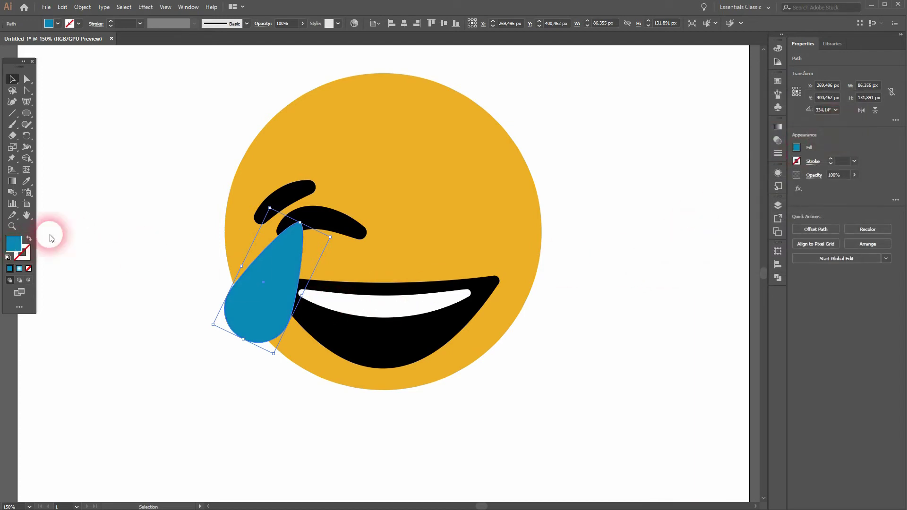
pyautogui.doubleClick(13, 244)
pyautogui.moveTo(722, 146)
pyautogui.mouseDown()
pyautogui.moveTo(655, 155)
pyautogui.moveTo(659, 144)
pyautogui.moveTo(683, 161)
pyautogui.moveTo(719, 146)
pyautogui.mouseUp()
pyautogui.click(829, 130)
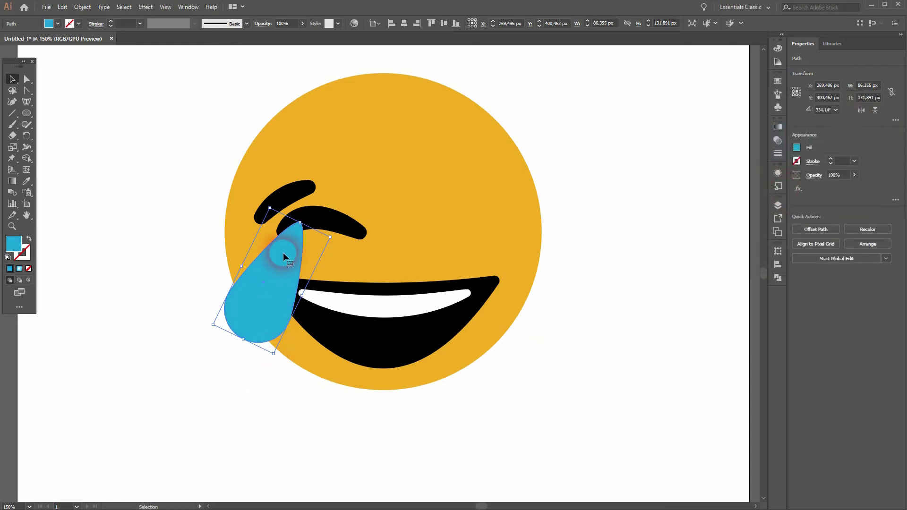
# - Create a smaller drop inside the blue one with an Offset Path of -16 px, using miter joins
pyautogui.click(83, 7)
pyautogui.moveTo(166, 232)
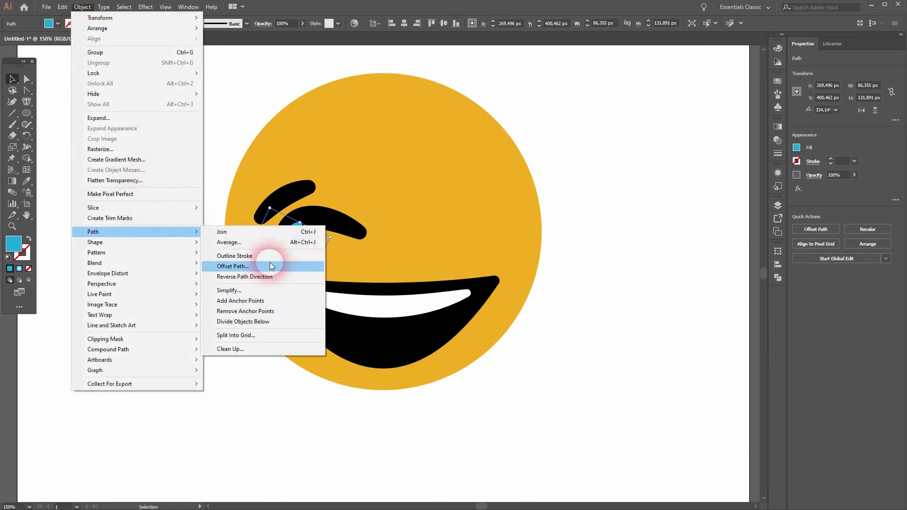
pyautogui.click(270, 262)
pyautogui.click(670, 214)
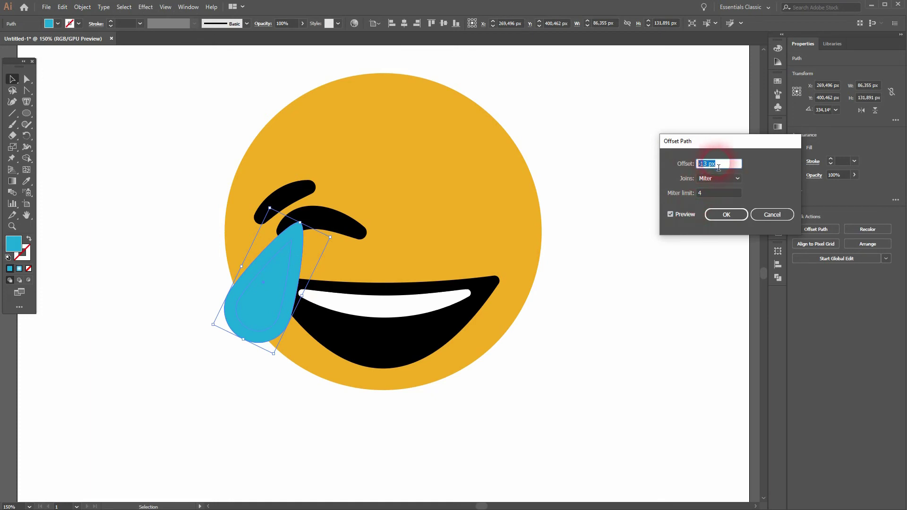
pyautogui.write('0')
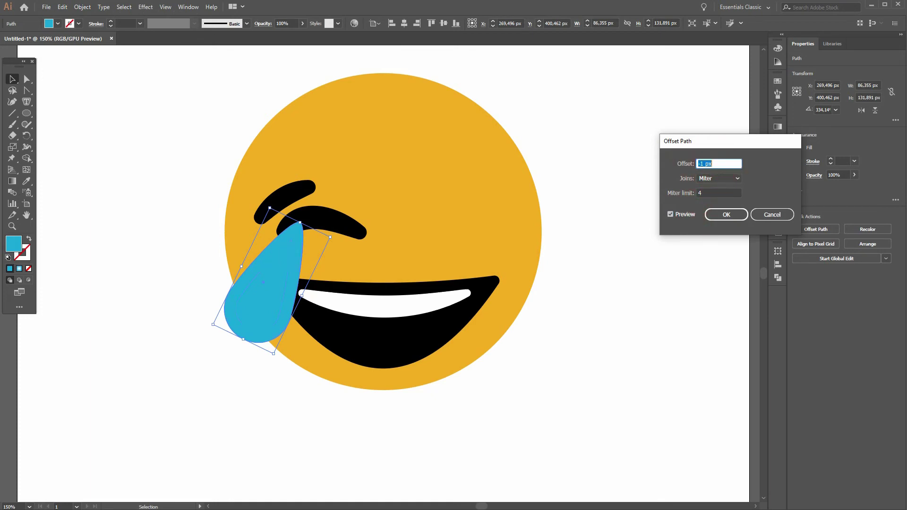
pyautogui.press('Down')
pyautogui.press('Down')
pyautogui.press('Down')
pyautogui.press('Down')
pyautogui.press('Down')
pyautogui.press('Down')
pyautogui.press('Down')
pyautogui.press('Down')
pyautogui.press('Down')
pyautogui.press('Down')
pyautogui.press('Down')
pyautogui.press('Down')
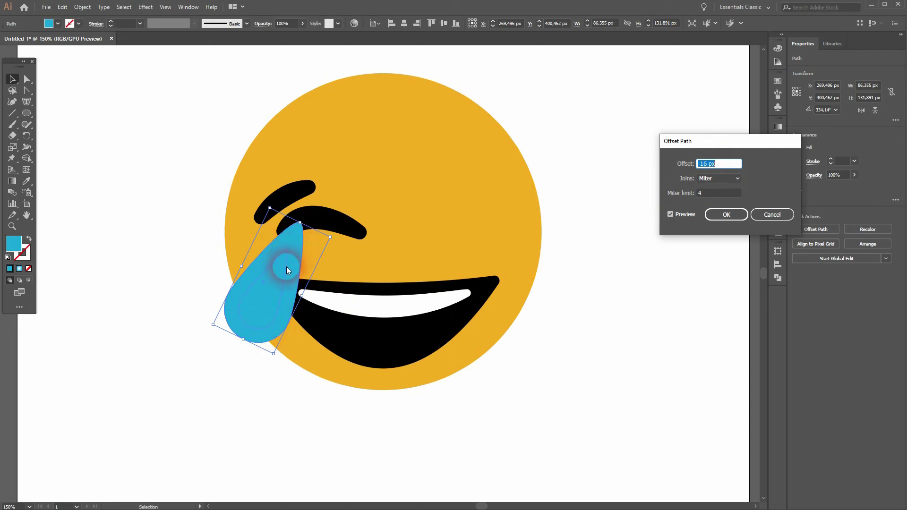
pyautogui.click(725, 215)
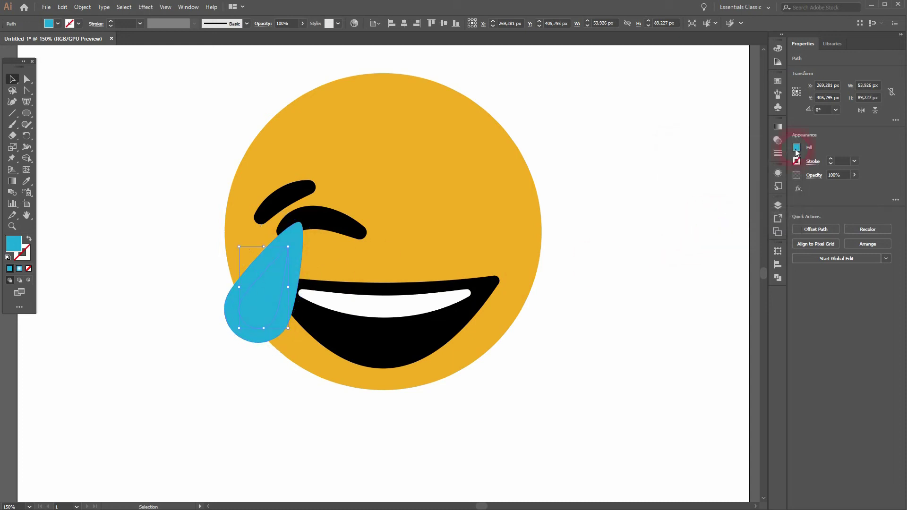
# - Apply the white-to-black gradient to the inner drop and make it radial
pyautogui.click(188, 7)
pyautogui.click(264, 237)
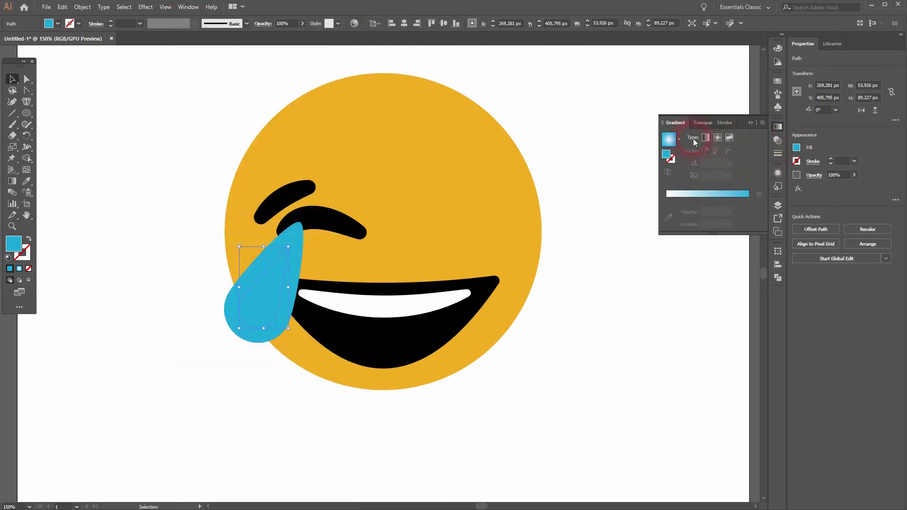
pyautogui.click(679, 138)
pyautogui.click(611, 159)
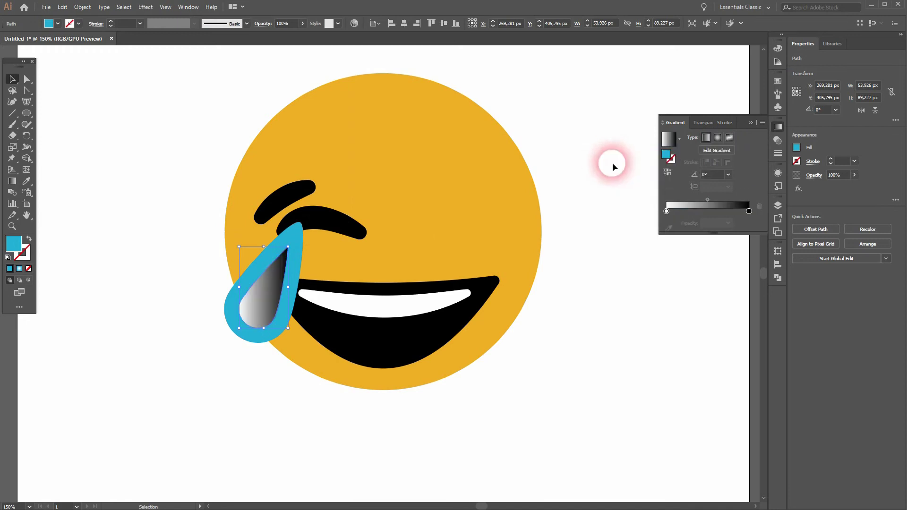
pyautogui.click(718, 138)
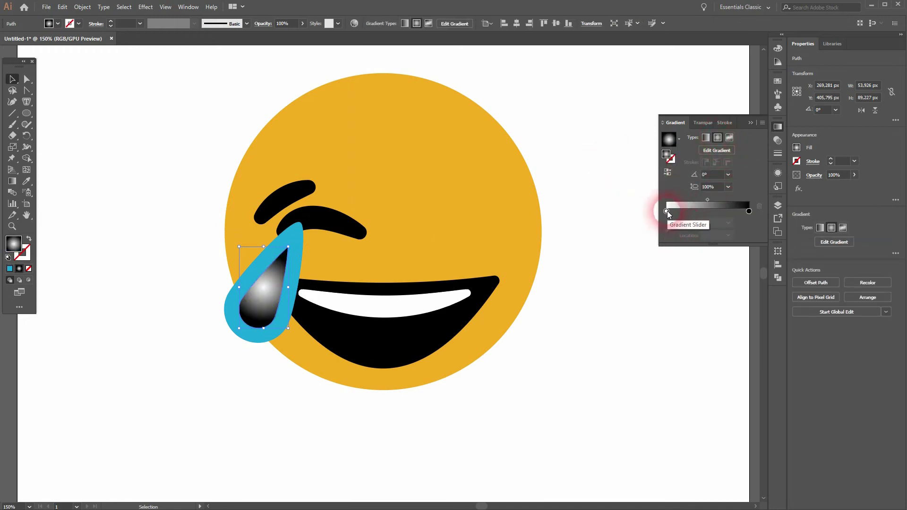
# - Change the gradient's black end stop to light blue 29ABE2, keeping the white stop at the centre
pyautogui.click(746, 211)
pyautogui.doubleClick(749, 211)
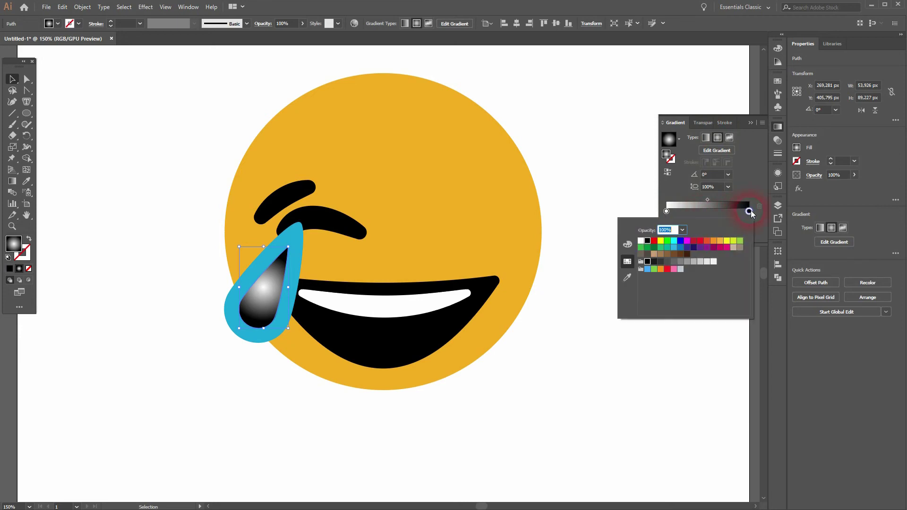
pyautogui.click(679, 247)
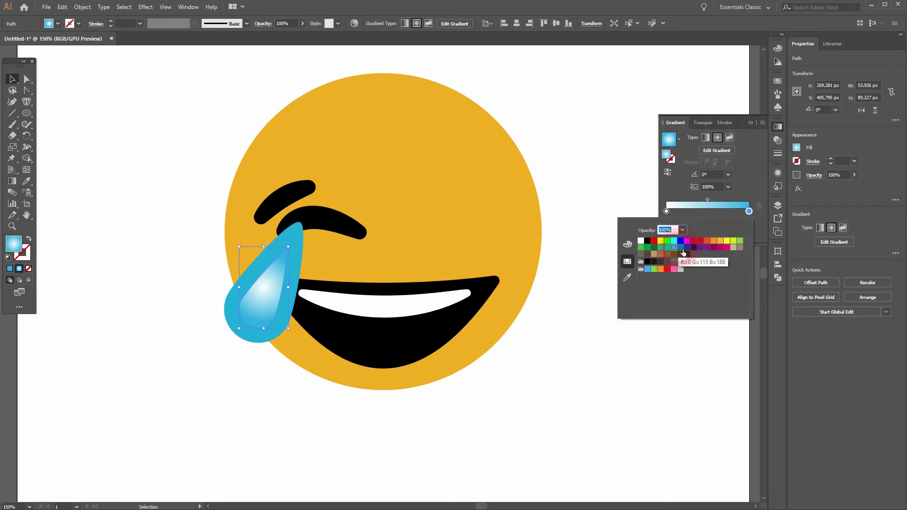
pyautogui.click(680, 249)
pyautogui.click(676, 249)
pyautogui.click(752, 189)
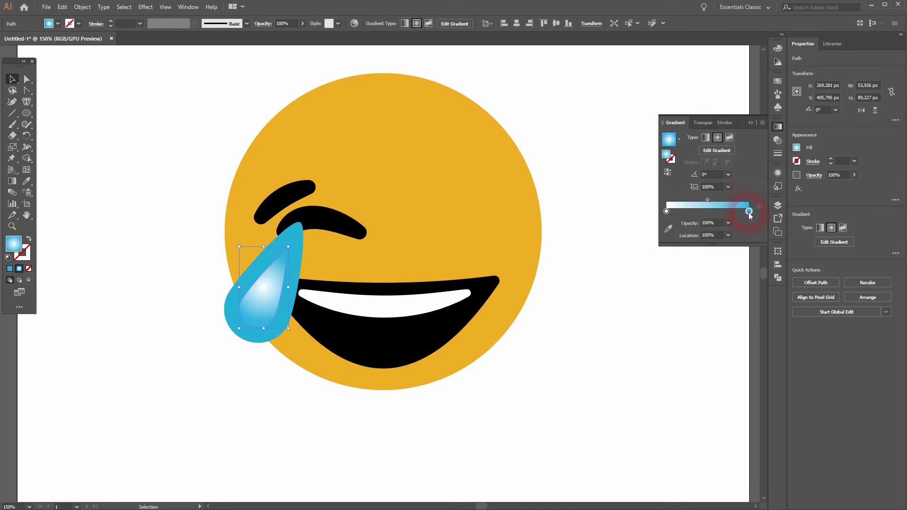
pyautogui.doubleClick(749, 212)
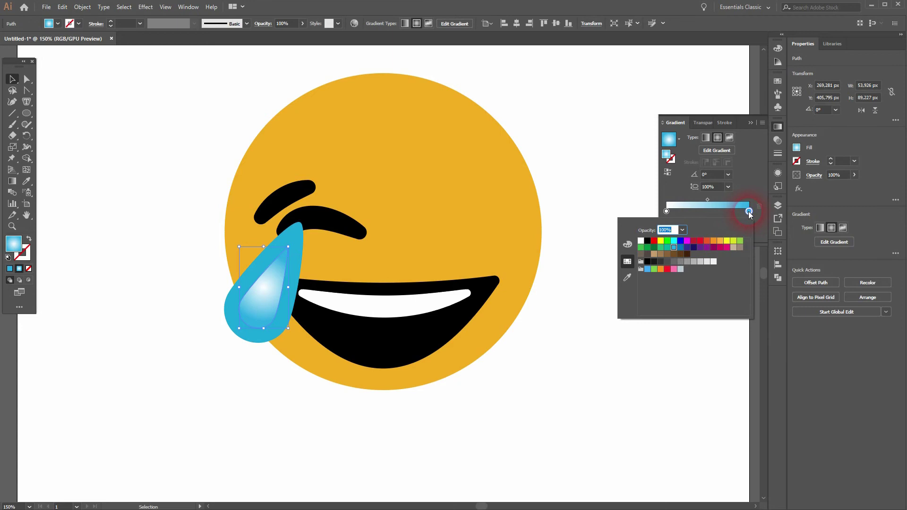
pyautogui.click(628, 243)
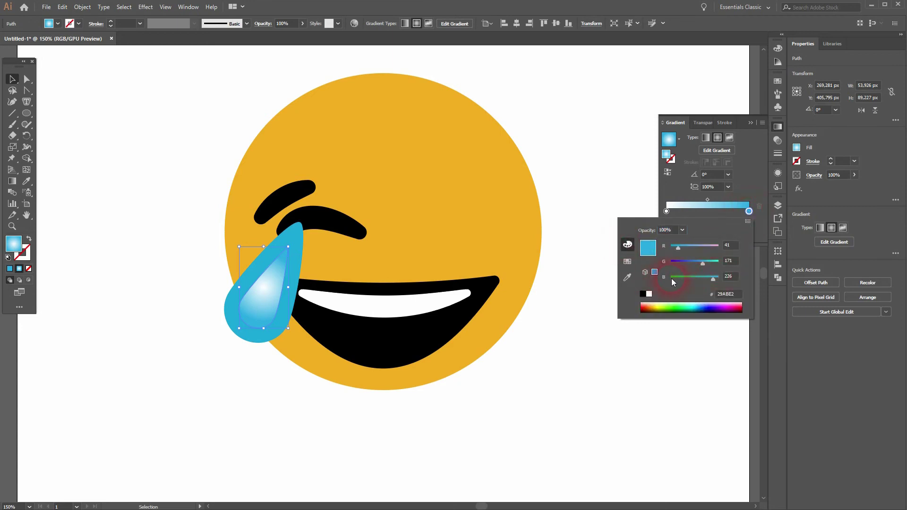
pyautogui.click(754, 183)
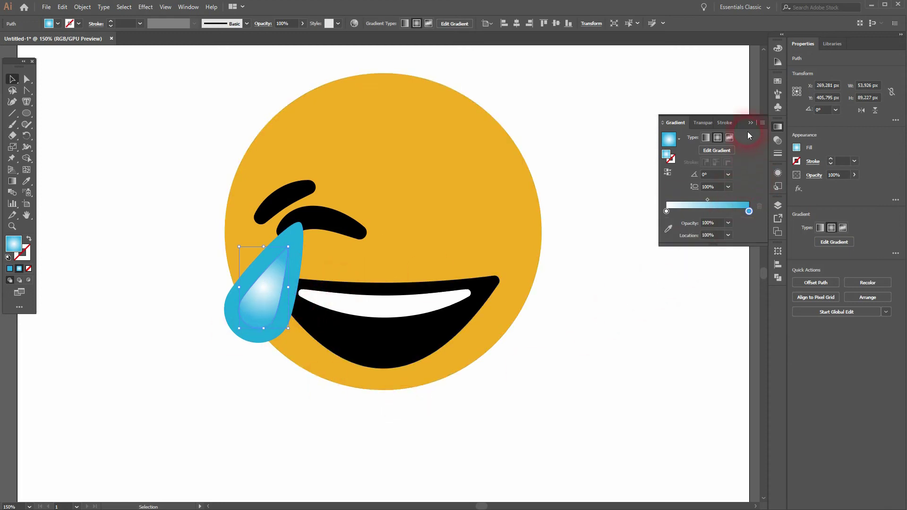
# - Try aspect ratios of 60% and 400% on the inner drop's radial gradient and settle on 50%
pyautogui.scroll(3, 267, 293)
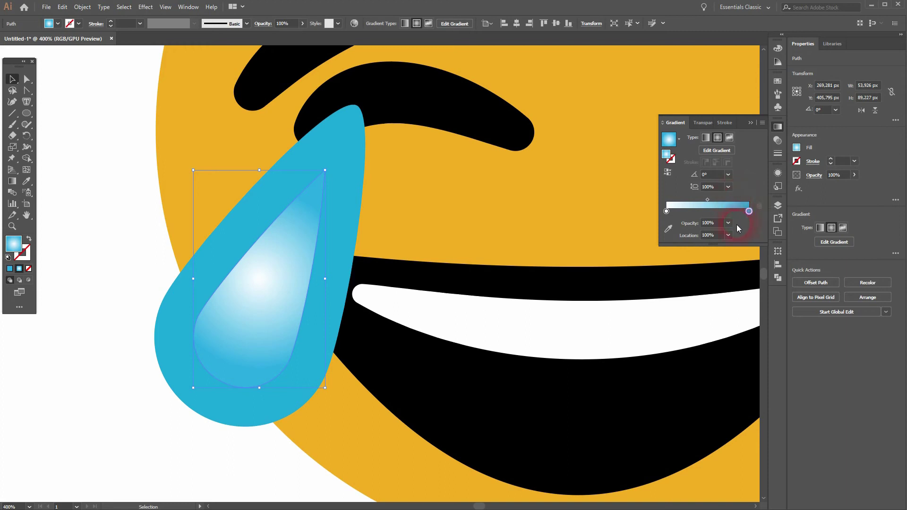
pyautogui.click(728, 187)
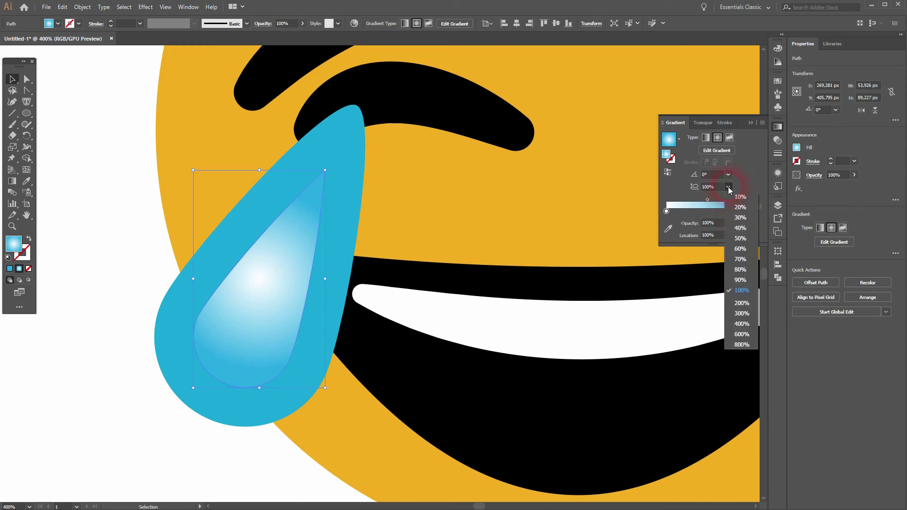
pyautogui.click(744, 249)
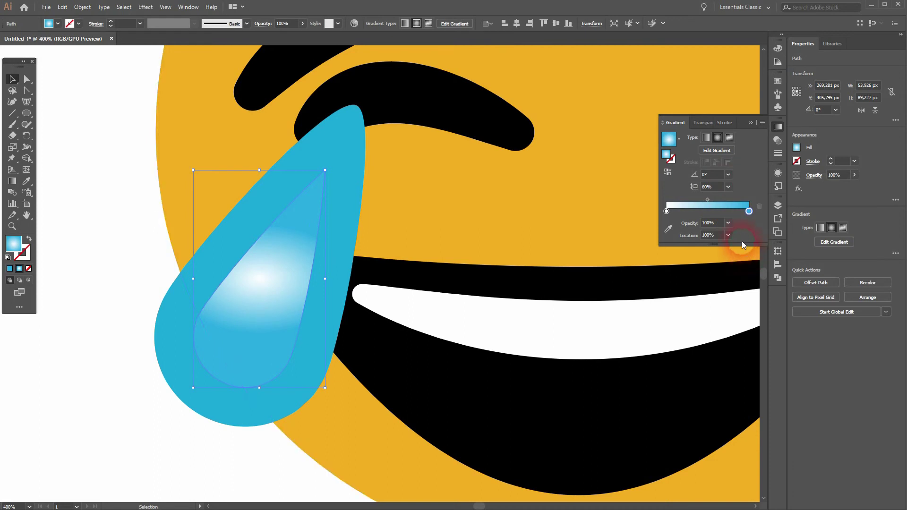
pyautogui.click(728, 188)
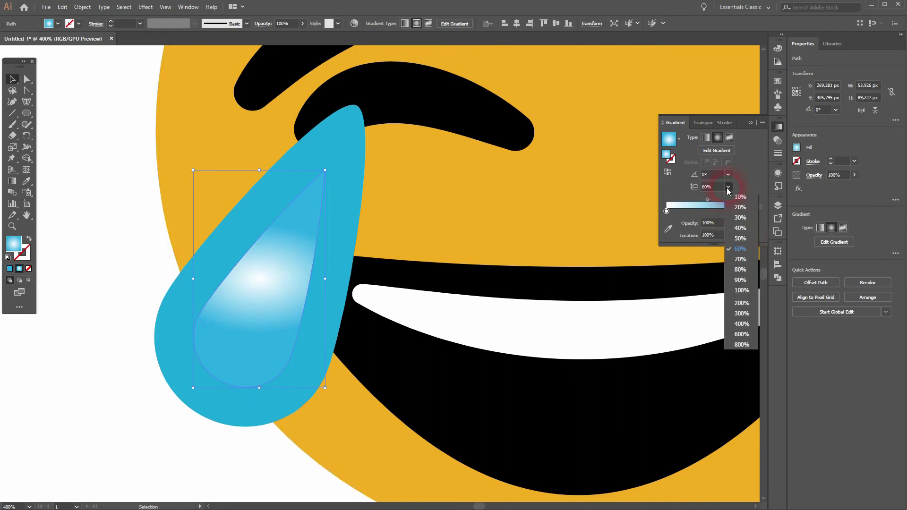
pyautogui.click(745, 326)
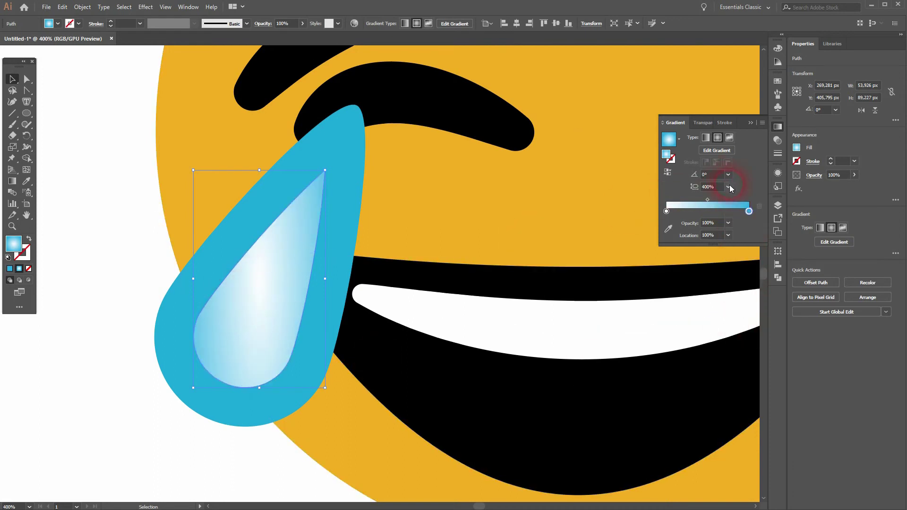
pyautogui.click(729, 187)
pyautogui.click(744, 239)
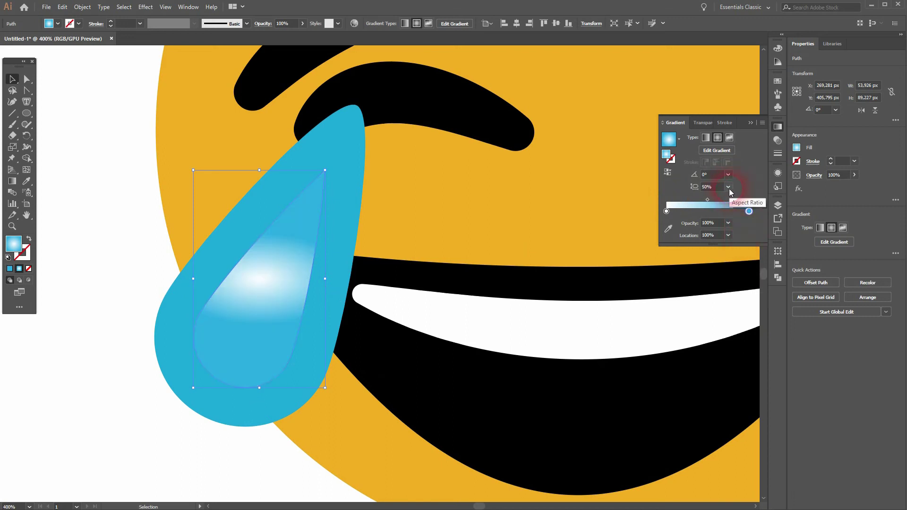
pyautogui.moveTo(265, 281)
pyautogui.mouseDown()
pyautogui.moveTo(280, 290)
pyautogui.moveTo(268, 281)
pyautogui.mouseUp()
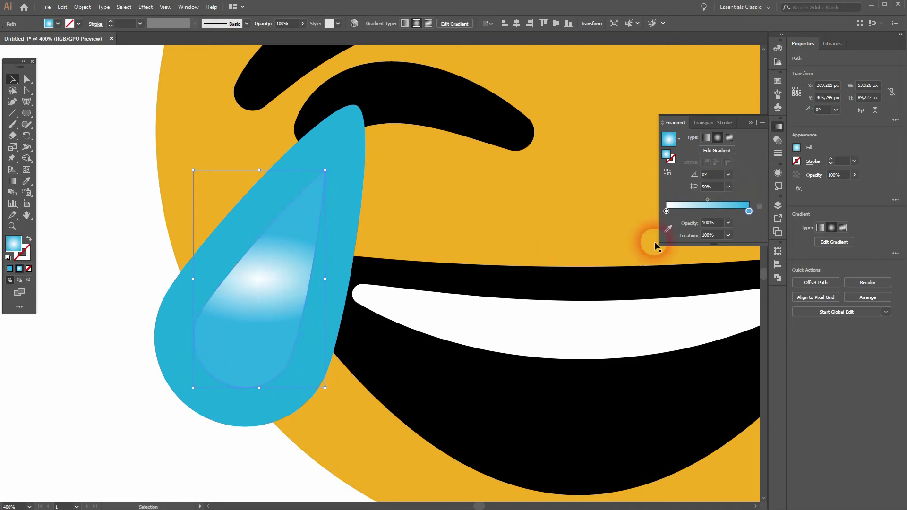
# - Try a 45° angle on the inner drop's gradient and return it to 0°
pyautogui.click(731, 174)
pyautogui.click(737, 243)
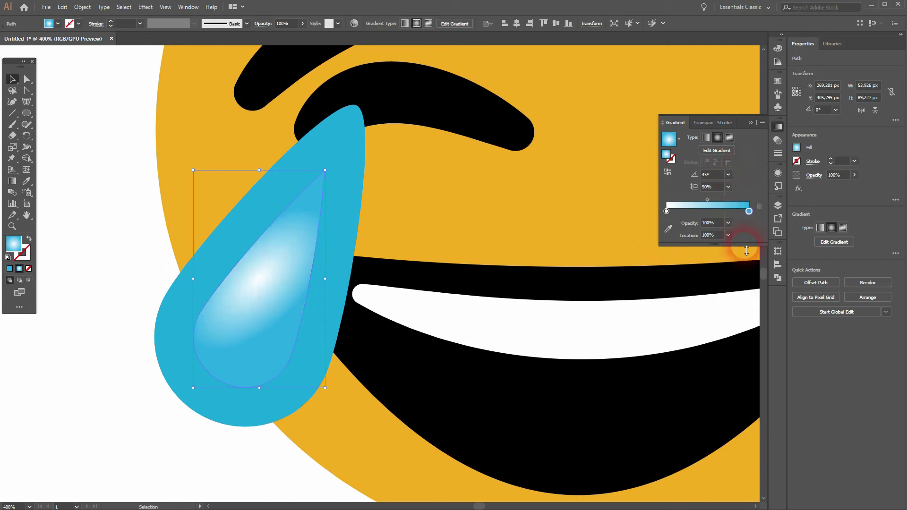
pyautogui.click(728, 177)
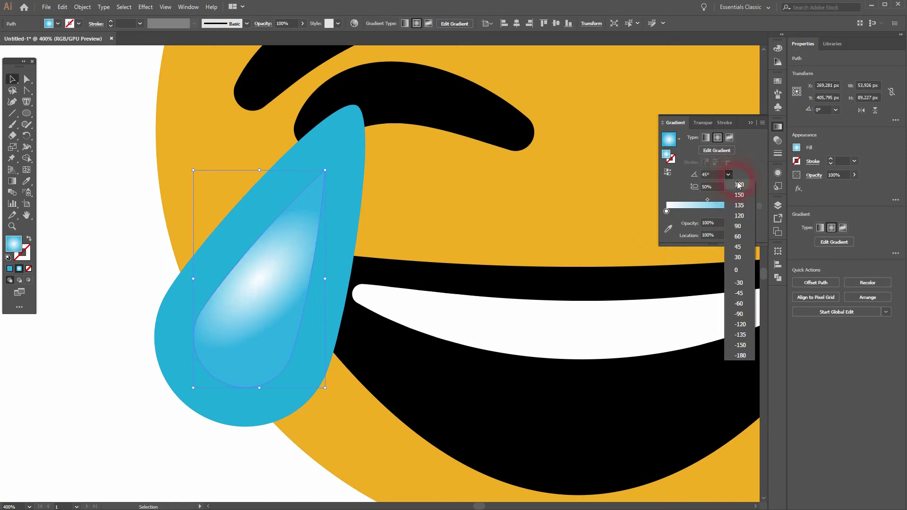
pyautogui.click(746, 269)
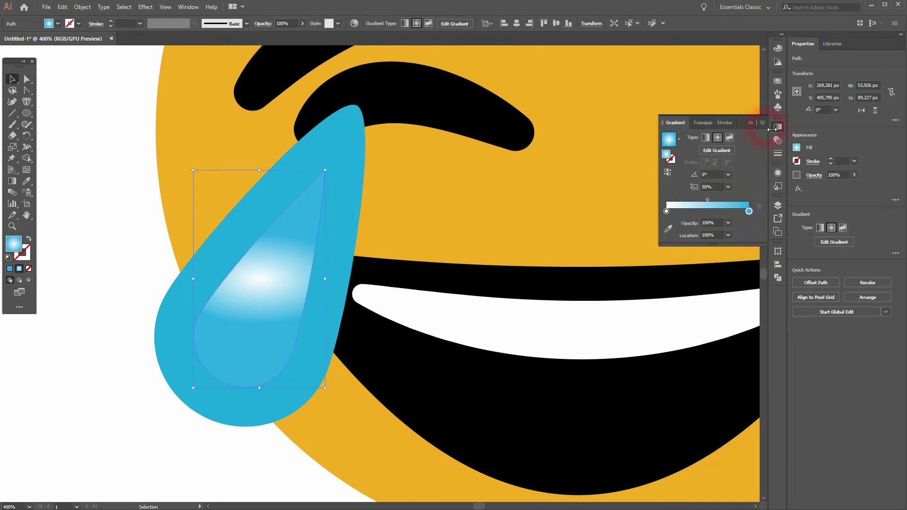
# - Try a bright cyan fill on the outer teardrop
pyautogui.click(751, 123)
pyautogui.click(124, 259)
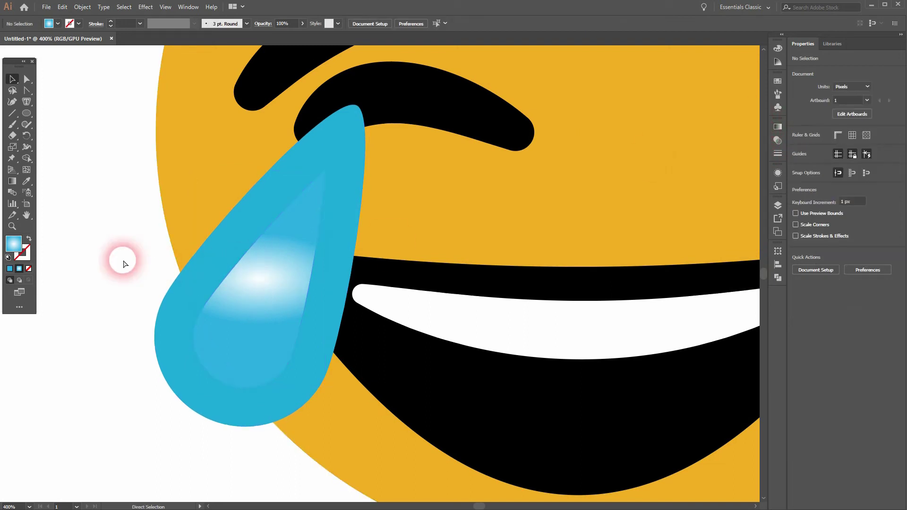
pyautogui.hotkey('ctrl', '0')
pyautogui.scroll(4, 288, 294)
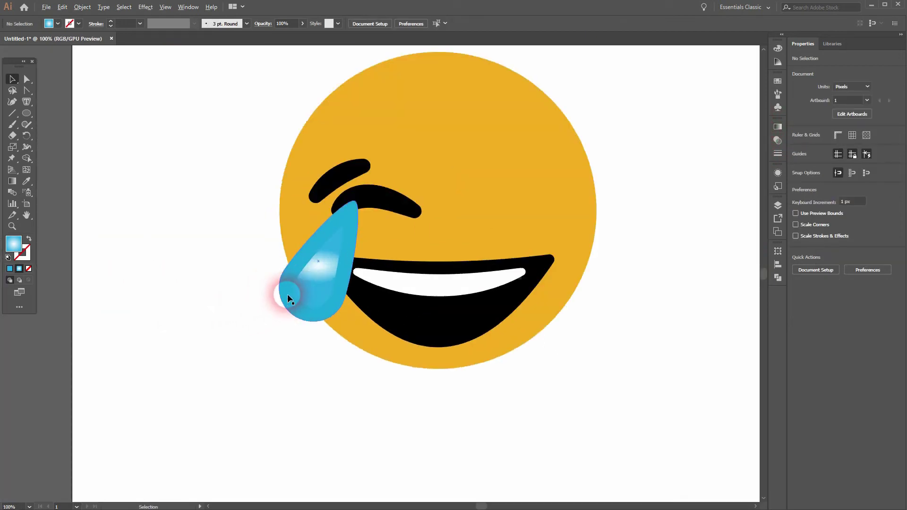
pyautogui.click(308, 326)
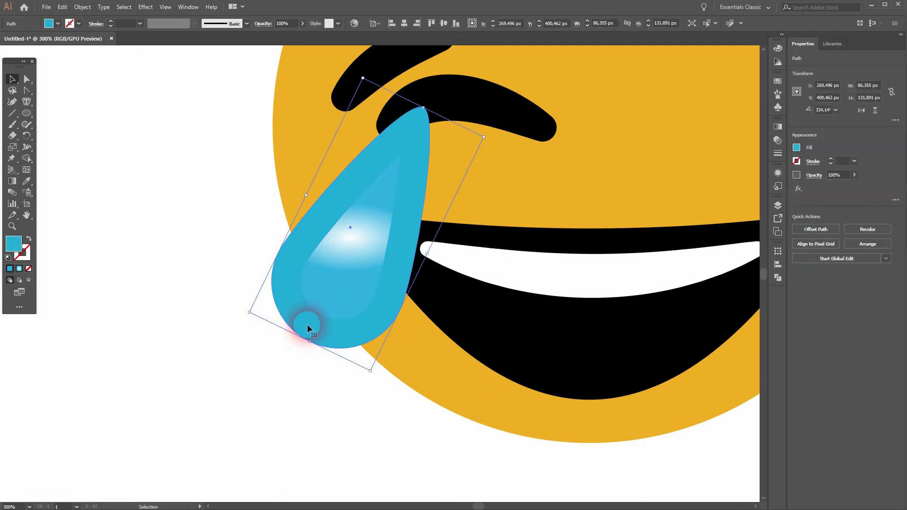
pyautogui.doubleClick(13, 243)
pyautogui.click(714, 136)
pyautogui.click(832, 129)
pyautogui.scroll(-1, 249, 411)
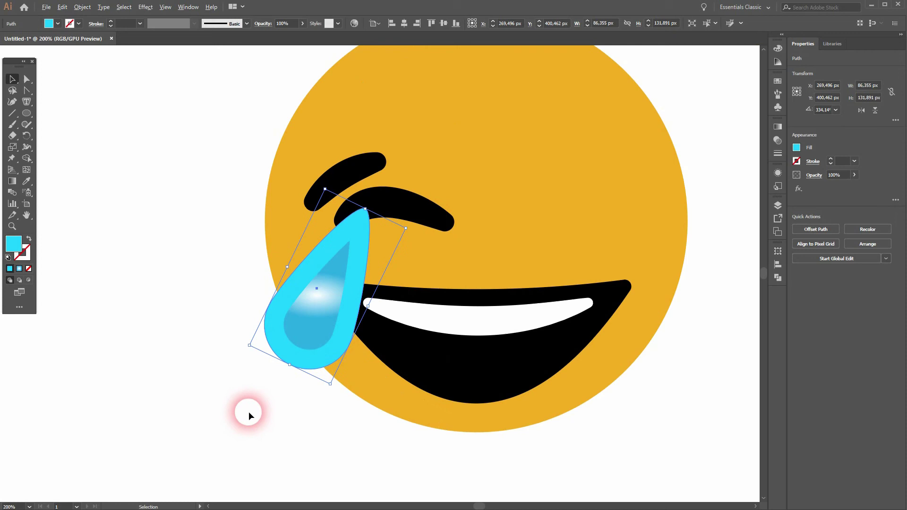
# - Try the light blue swatch, the blue 387EF4 and a paler blue as the outer teardrop's fill
pyautogui.click(58, 24)
pyautogui.click(43, 60)
pyautogui.click(35, 60)
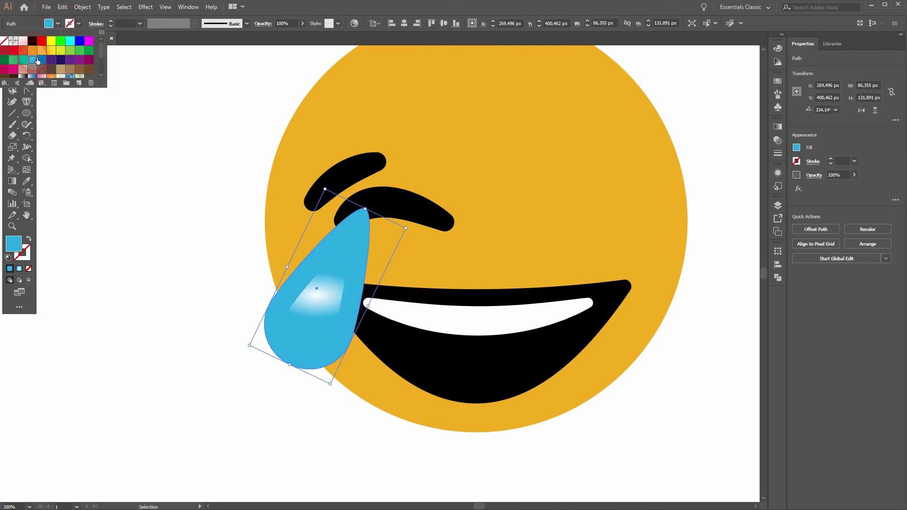
pyautogui.doubleClick(13, 243)
pyautogui.click(698, 127)
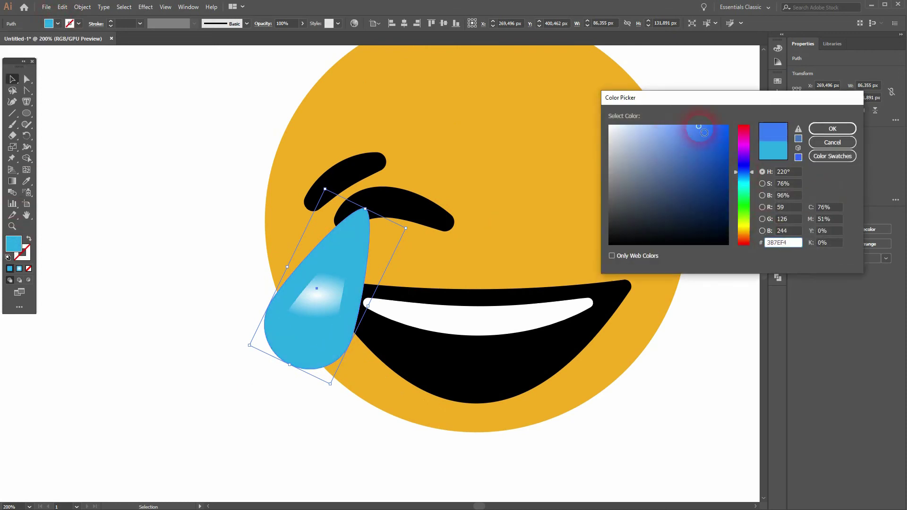
pyautogui.click(832, 128)
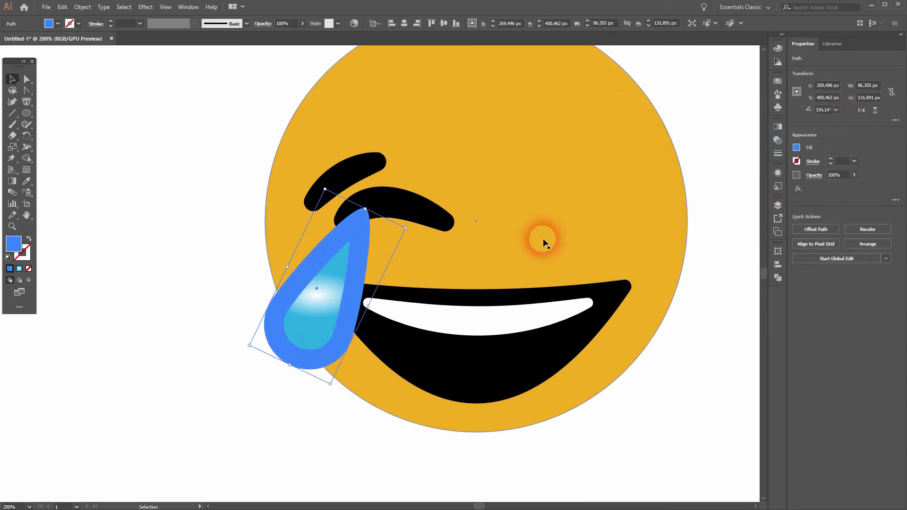
pyautogui.doubleClick(14, 243)
pyautogui.click(671, 134)
pyautogui.click(831, 128)
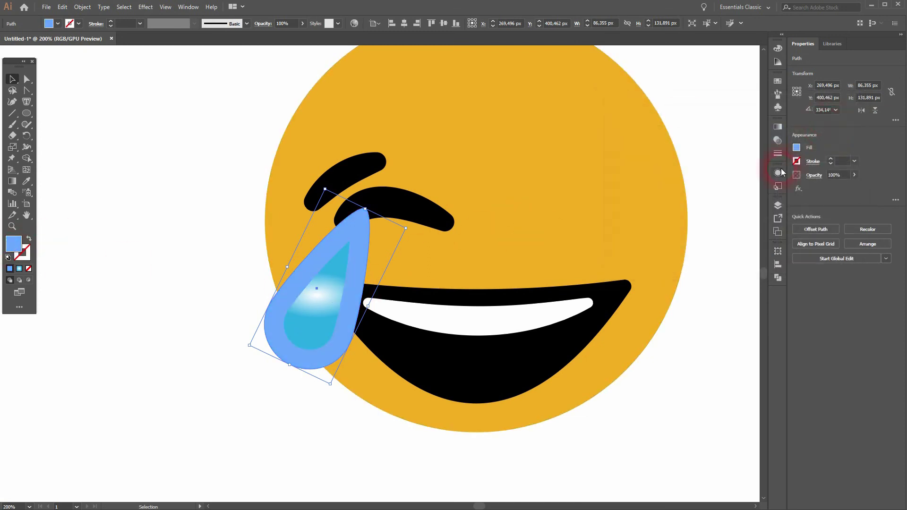
# - Fill the outer teardrop with the light blue swatch and brighten it to a lighter sky blue than the inner drop
pyautogui.click(58, 24)
pyautogui.click(59, 48)
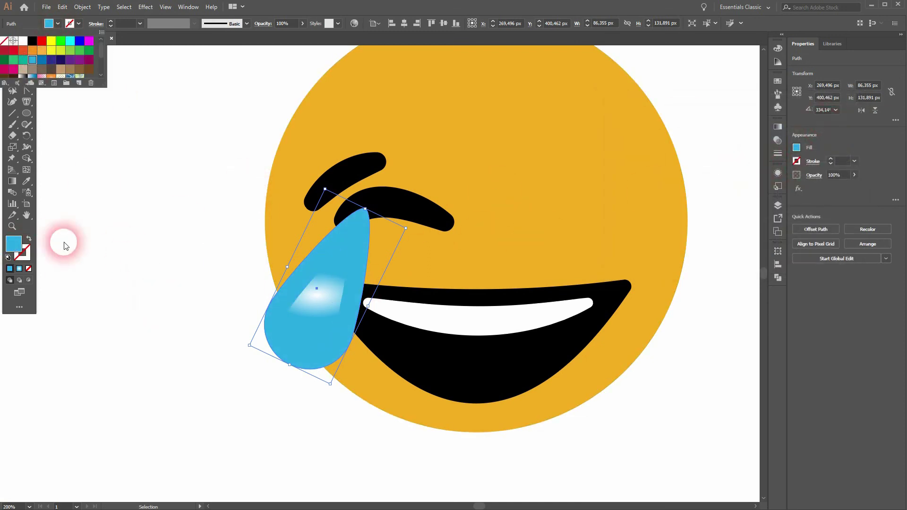
pyautogui.doubleClick(15, 243)
pyautogui.click(707, 132)
pyautogui.press('Return')
pyautogui.hotkey('ctrl', '-')
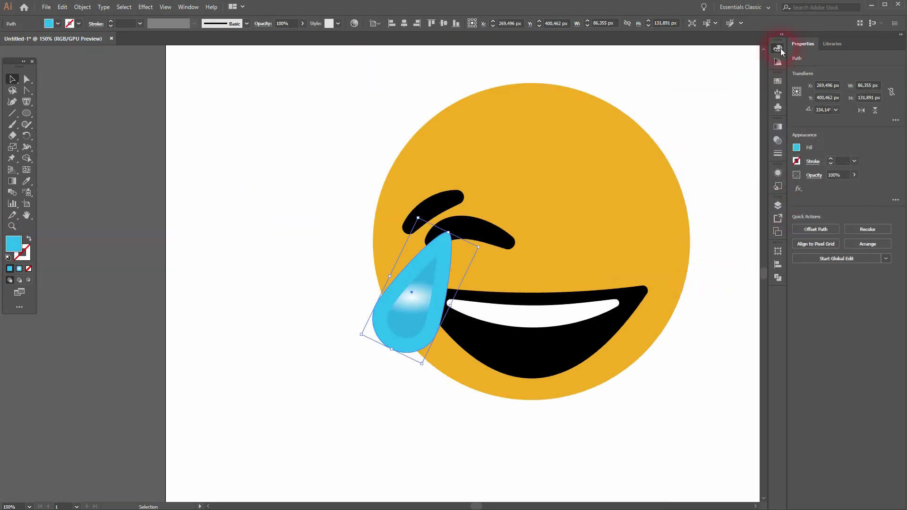
# - Try darker and lighter Color Guide shades on the outer teardrop, return to the sky blue and deselect
pyautogui.click(778, 62)
pyautogui.click(727, 85)
pyautogui.click(734, 84)
pyautogui.click(700, 83)
pyautogui.click(713, 83)
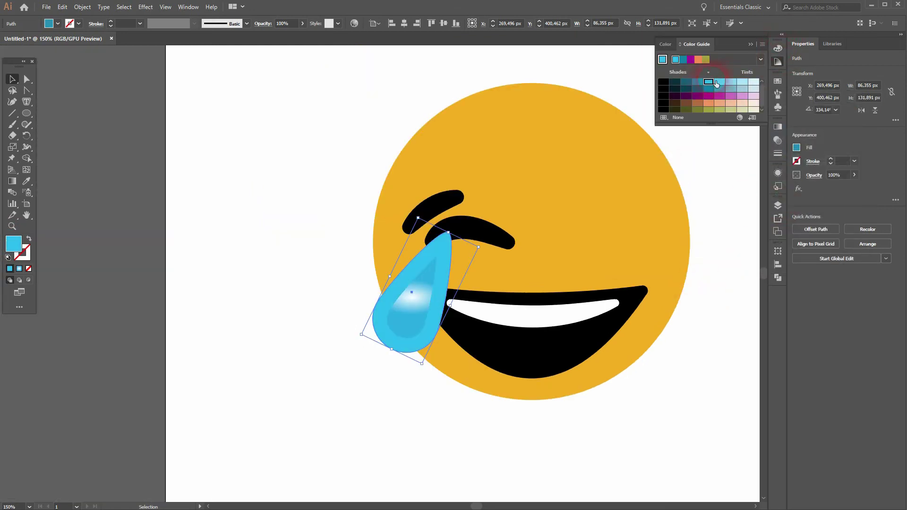
pyautogui.click(751, 44)
pyautogui.click(720, 383)
pyautogui.moveTo(720, 384); pyautogui.dragTo(532, 383)
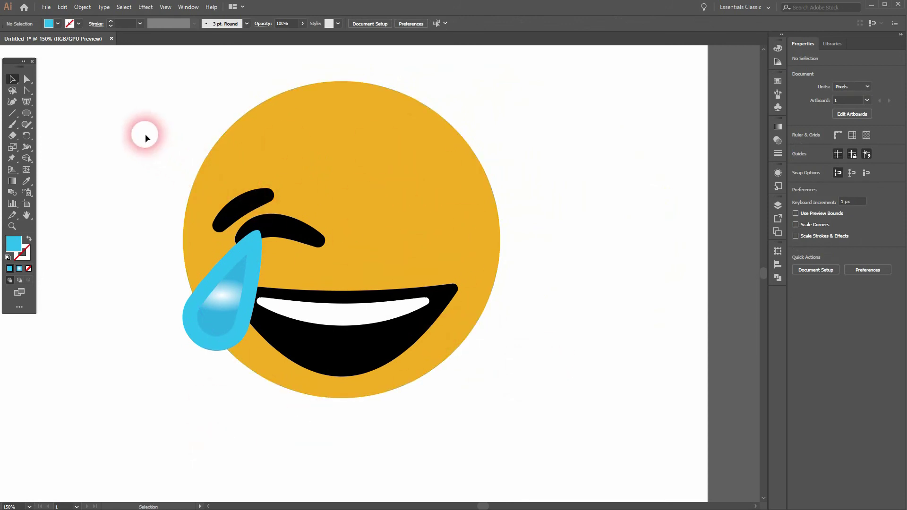
# - Reflect a copy of the eyebrow, eye and both teardrop shapes across the vertical axis
pyautogui.click(241, 216)
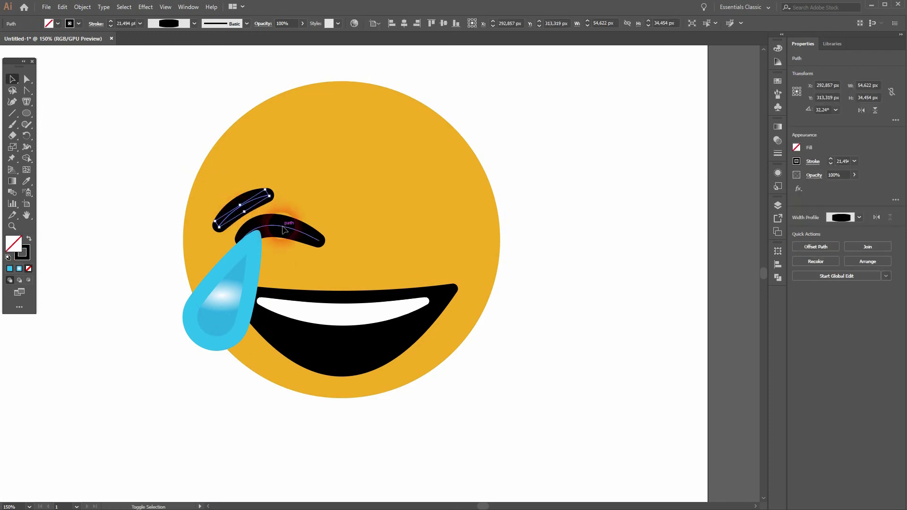
pyautogui.keyDown('shift'); pyautogui.click(284, 230); pyautogui.keyUp('shift')
pyautogui.keyDown('shift'); pyautogui.click(240, 282); pyautogui.keyUp('shift')
pyautogui.keyDown('shift'); pyautogui.click(249, 284); pyautogui.keyUp('shift')
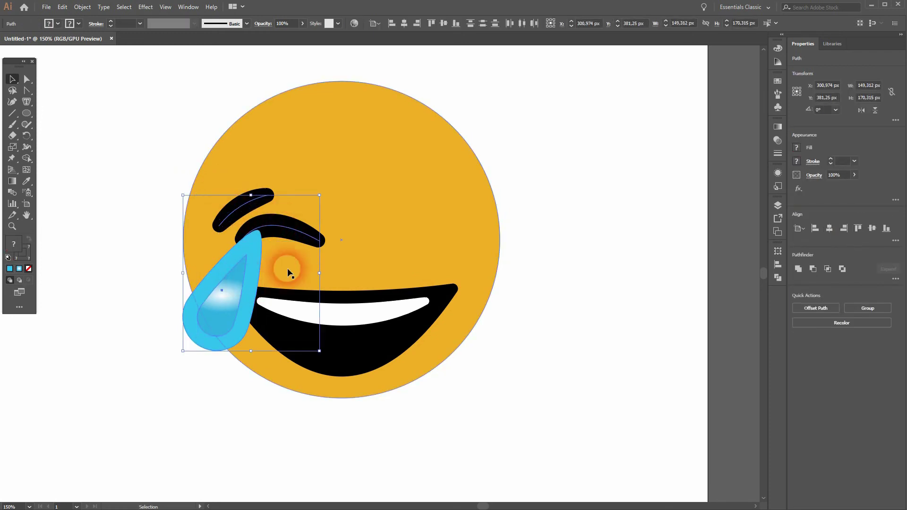
pyautogui.rightClick(254, 239)
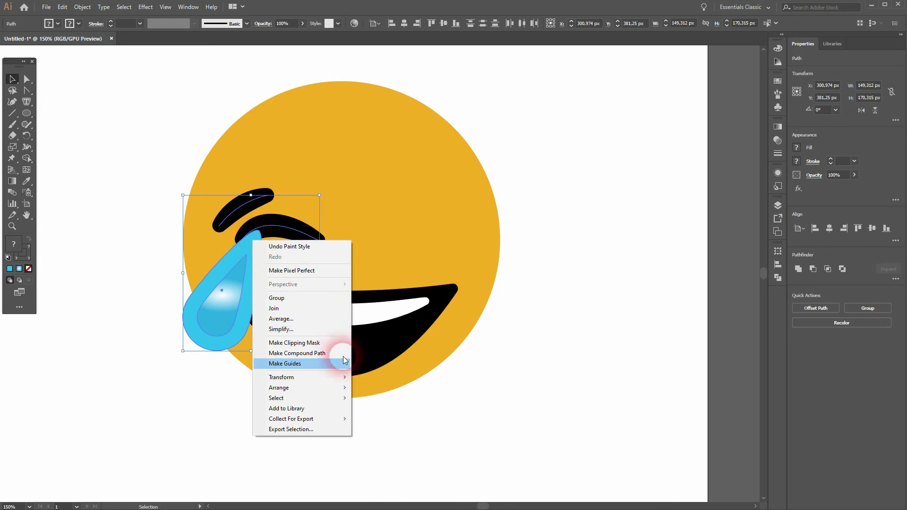
pyautogui.moveTo(345, 378)
pyautogui.click(404, 411)
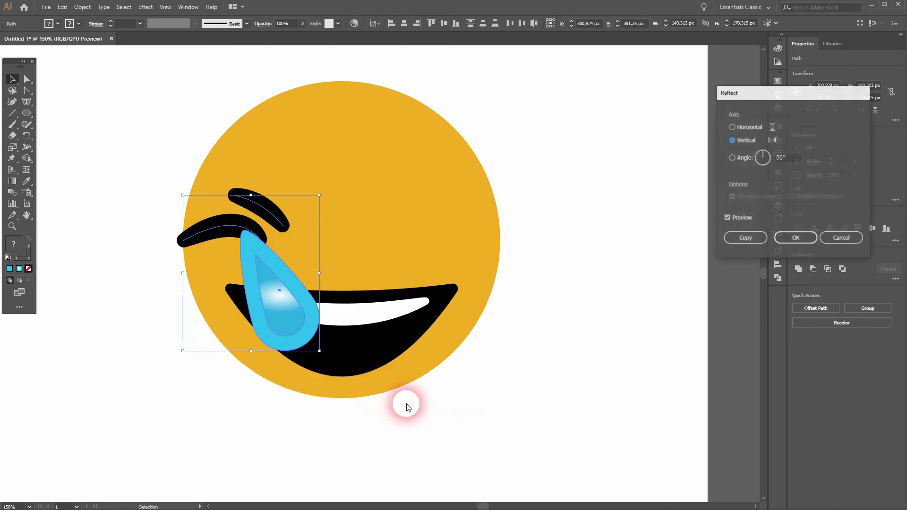
pyautogui.click(741, 217)
pyautogui.click(741, 217)
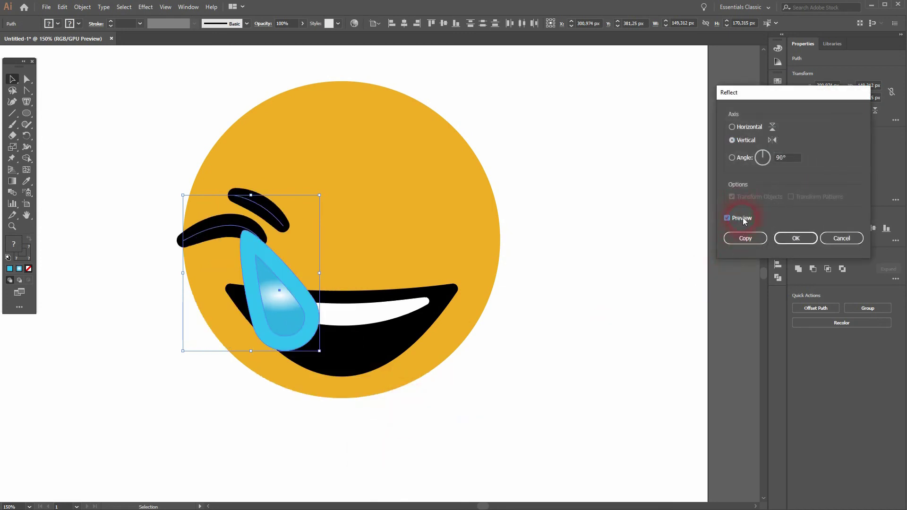
pyautogui.click(738, 140)
pyautogui.click(740, 128)
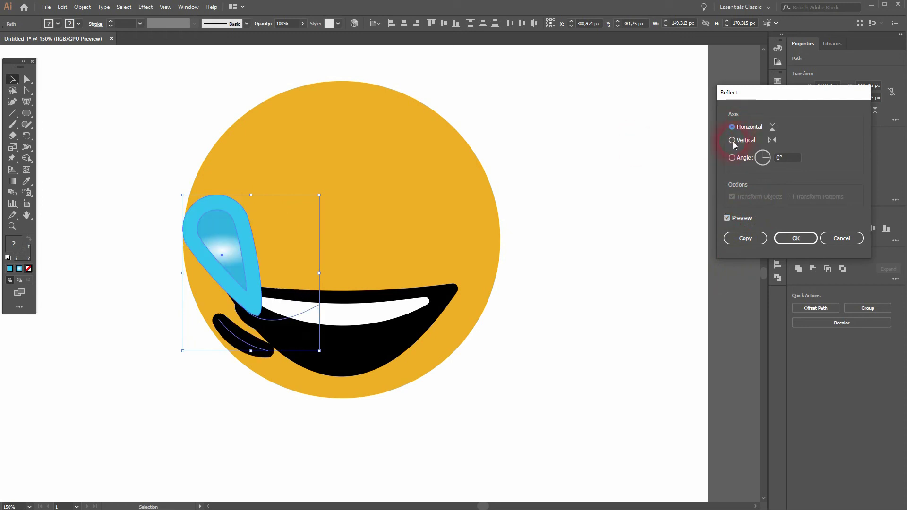
pyautogui.click(743, 140)
pyautogui.click(792, 238)
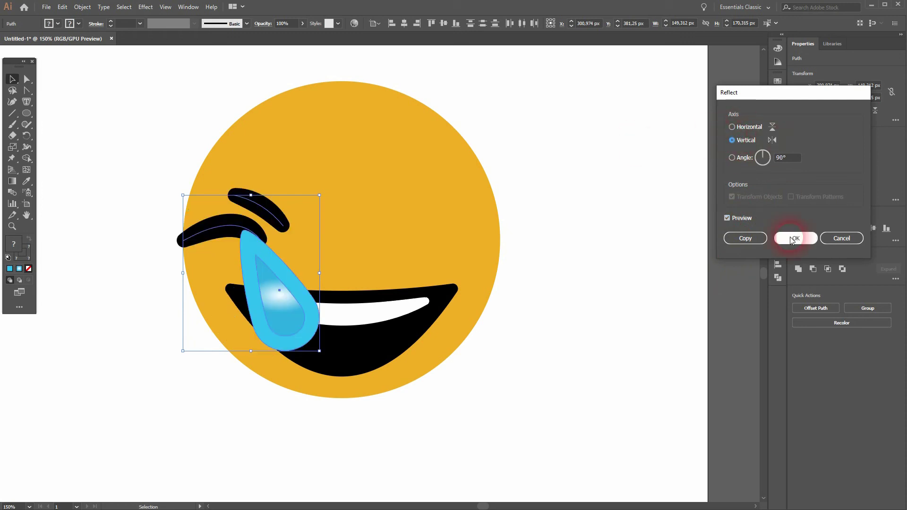
pyautogui.click(745, 239)
# - Nudge the mirrored eyebrow, eye and teardrop horizontally to the right side of the face, with the tear reaching the face's edge
pyautogui.press('Right')
pyautogui.press('Right')
pyautogui.press('Right')
pyautogui.press('Right')
pyautogui.press('Right')
pyautogui.press('Right')
pyautogui.press('Right')
pyautogui.press('Right')
pyautogui.press('Right')
pyautogui.press('Right')
pyautogui.press('Right')
pyautogui.press('Right')
pyautogui.press('Right')
pyautogui.press('Right')
pyautogui.press('Right')
pyautogui.press('Right')
pyautogui.press('Right')
pyautogui.press('Right')
pyautogui.press('Right')
pyautogui.press('Right')
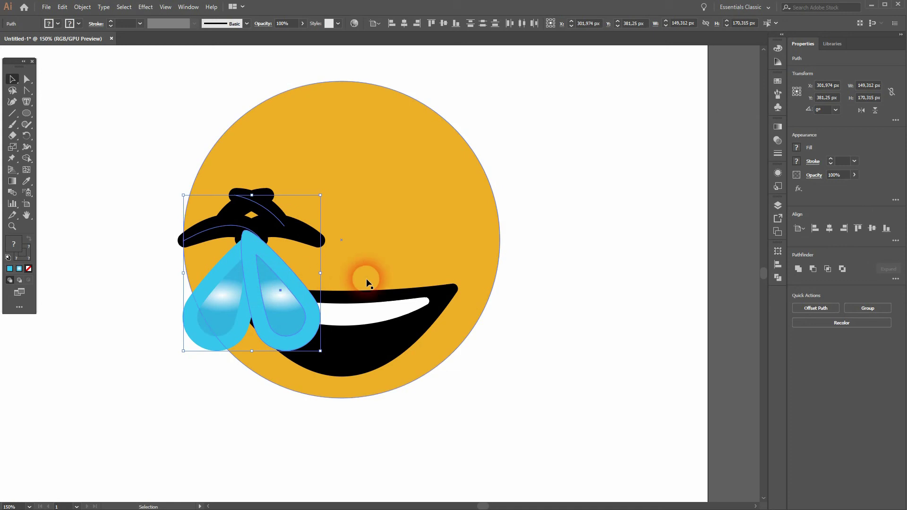
pyautogui.press('Right')
pyautogui.press('Right')
pyautogui.press('Right')
pyautogui.press('Right')
pyautogui.press('Right')
pyautogui.press('Right')
pyautogui.press('Right')
pyautogui.press('Right')
pyautogui.press('Right')
pyautogui.press('Right')
pyautogui.press('Right')
pyautogui.press('Right')
pyautogui.press('Right')
pyautogui.press('Right')
pyautogui.press('Right')
pyautogui.press('Right')
pyautogui.press('Right')
pyautogui.press('Right')
pyautogui.press('Right')
pyautogui.press('Right')
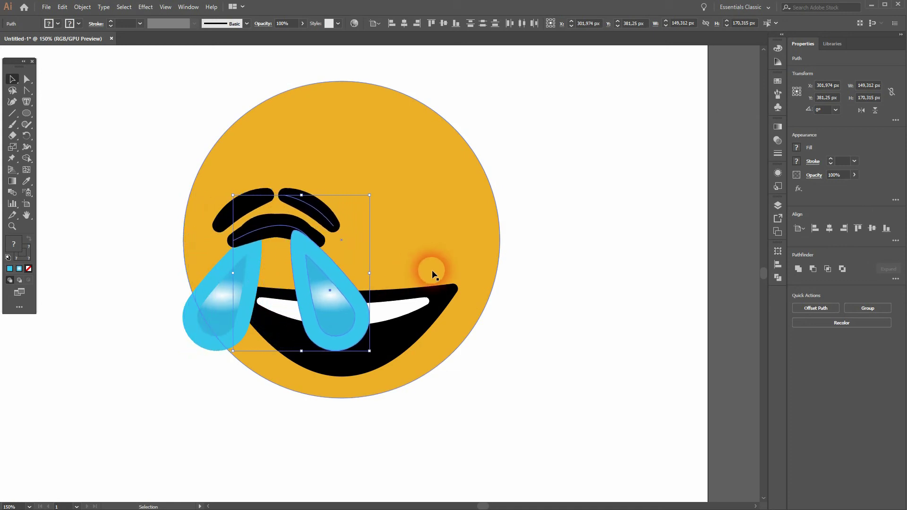
pyautogui.press('Right')
pyautogui.press('Right')
pyautogui.press('Right')
pyautogui.press('Right')
pyautogui.press('Right')
pyautogui.press('Right')
pyautogui.press('Right')
pyautogui.press('Right')
pyautogui.press('Right')
pyautogui.press('Right')
pyautogui.press('Right')
pyautogui.press('Right')
pyautogui.press('Right')
pyautogui.press('Right')
pyautogui.press('Right')
pyautogui.press('Right')
pyautogui.press('Right')
pyautogui.press('Right')
pyautogui.press('Right')
pyautogui.press('Right')
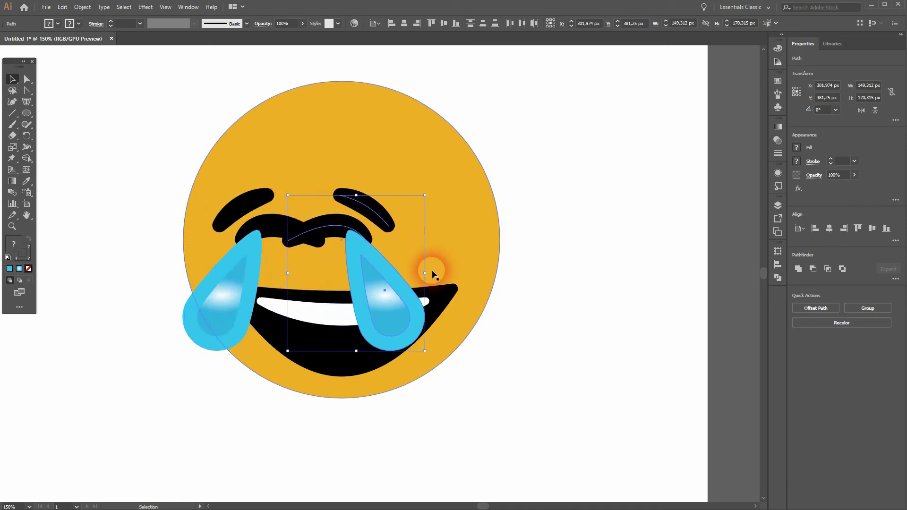
pyautogui.press('Right')
pyautogui.press('Right')
pyautogui.press('Right')
pyautogui.press('Right')
pyautogui.press('Right')
pyautogui.press('Right')
pyautogui.press('Right')
pyautogui.press('Right')
pyautogui.press('Right')
pyautogui.press('Right')
pyautogui.press('Right')
pyautogui.press('Right')
pyautogui.press('Right')
pyautogui.press('Right')
pyautogui.press('Right')
pyautogui.press('Right')
pyautogui.press('Right')
pyautogui.press('Right')
pyautogui.press('Right')
pyautogui.press('Right')
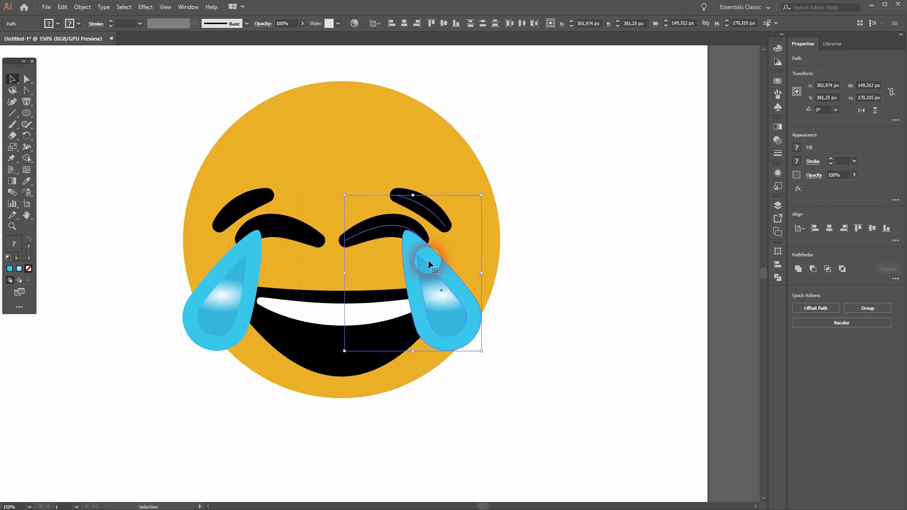
# - Add the original eyebrow, eye and teardrop to the selected mirrored copies and group them all
pyautogui.keyDown('shift'); pyautogui.click(244, 204); pyautogui.keyUp('shift')
pyautogui.keyDown('shift'); pyautogui.click(274, 231); pyautogui.keyUp('shift')
pyautogui.keyDown('shift'); pyautogui.click(256, 268); pyautogui.keyUp('shift')
pyautogui.rightClick(256, 268)
pyautogui.click(304, 328)
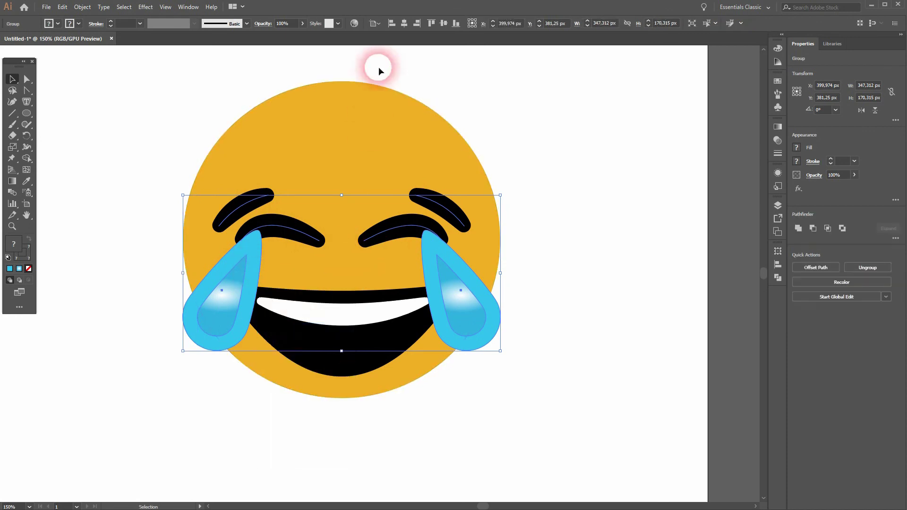
# - Centre the group of eyes, eyebrows and tears horizontally on the artboard, ungroup it and deselect
pyautogui.click(404, 25)
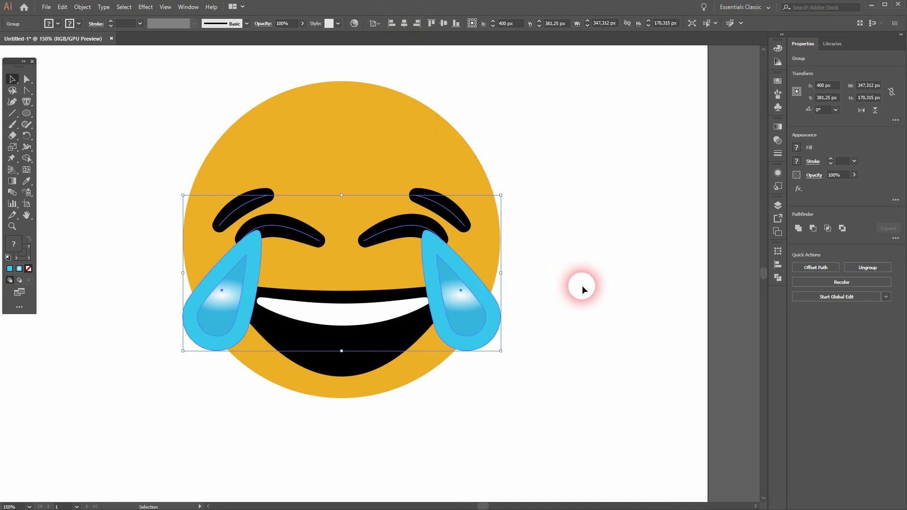
pyautogui.rightClick(458, 292)
pyautogui.click(519, 369)
pyautogui.click(372, 401)
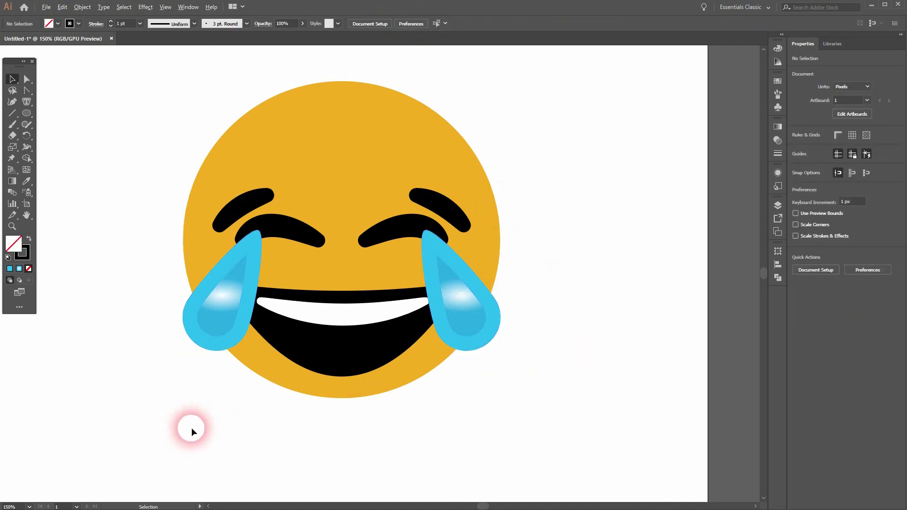
# - Widen the white teeth stroke symmetrically to about 211 px so its ends tuck under both teardrops
pyautogui.hotkey('ctrl', '1')
pyautogui.moveTo(425, 378); pyautogui.dragTo(539, 316)
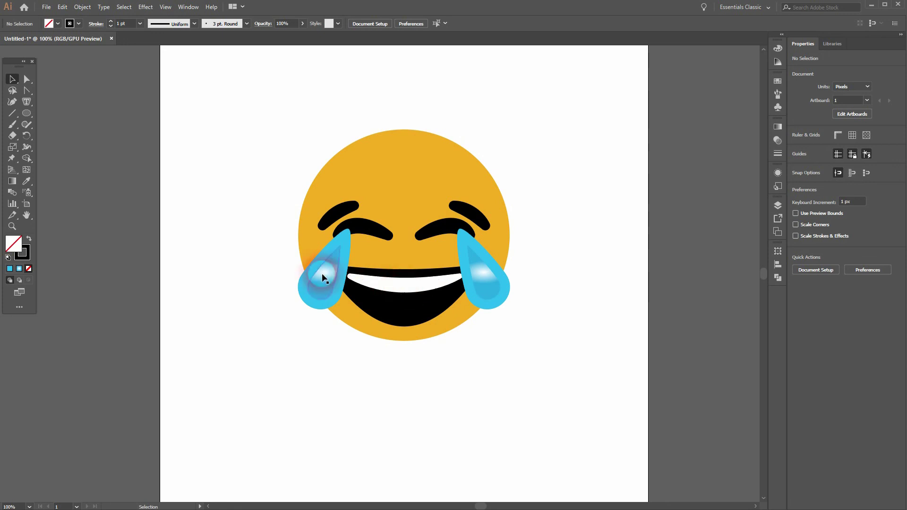
pyautogui.click(412, 284)
pyautogui.scroll(2, 413, 284)
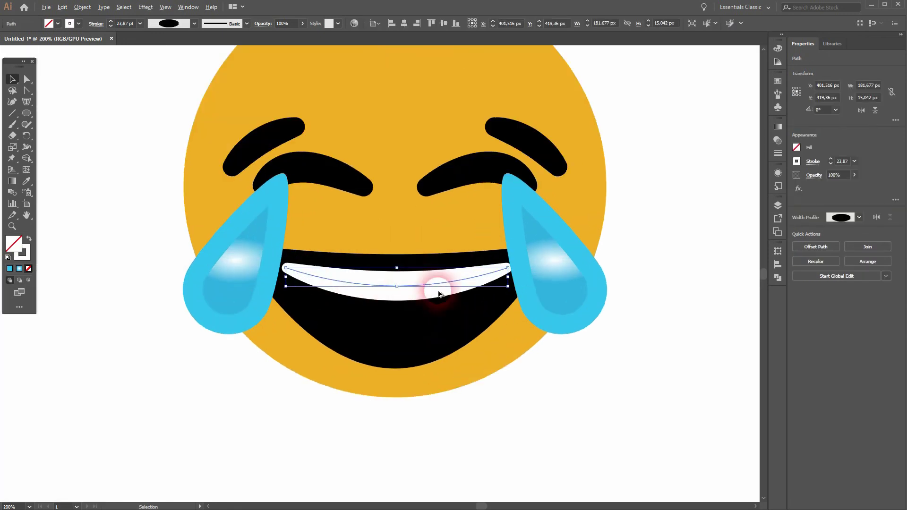
pyautogui.moveTo(512, 282); pyautogui.dragTo(522, 283)
pyautogui.click(625, 385)
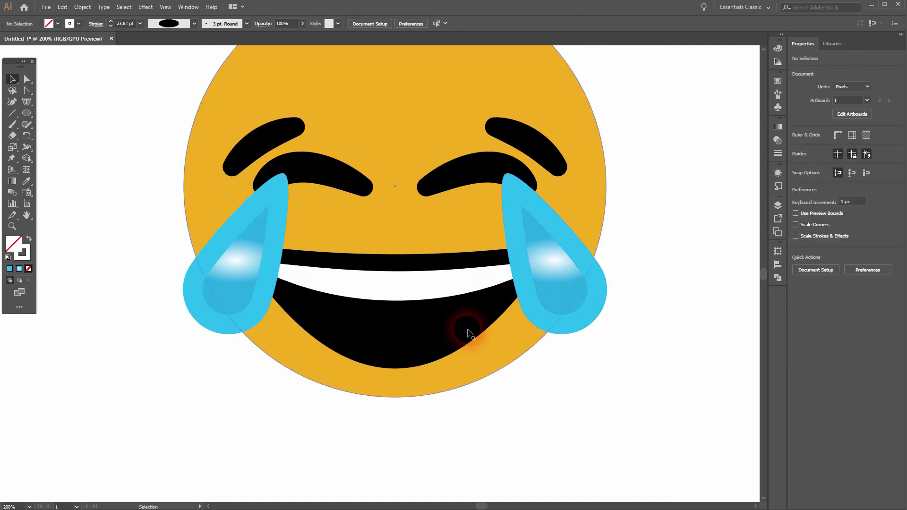
# - Thicken the middle of the white teeth stroke to about 31.6 px with the Width tool
pyautogui.click(401, 285)
pyautogui.click(397, 280)
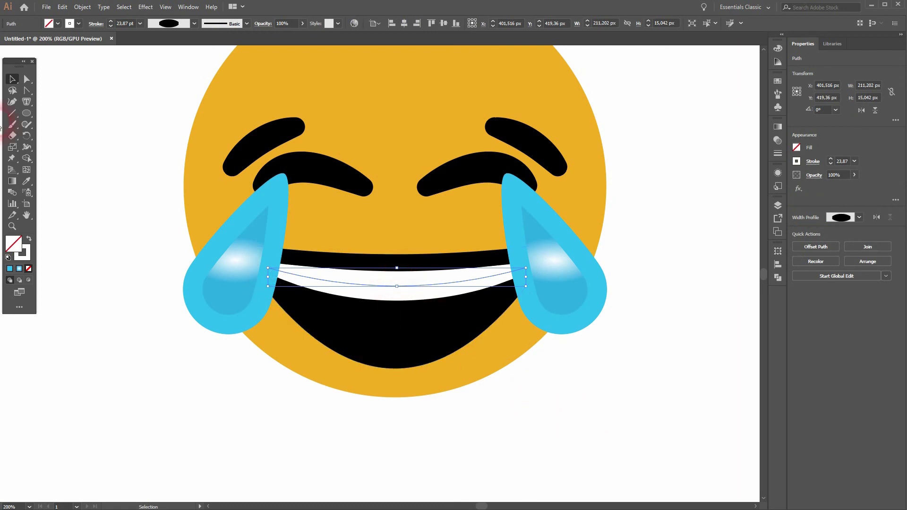
pyautogui.click(26, 149)
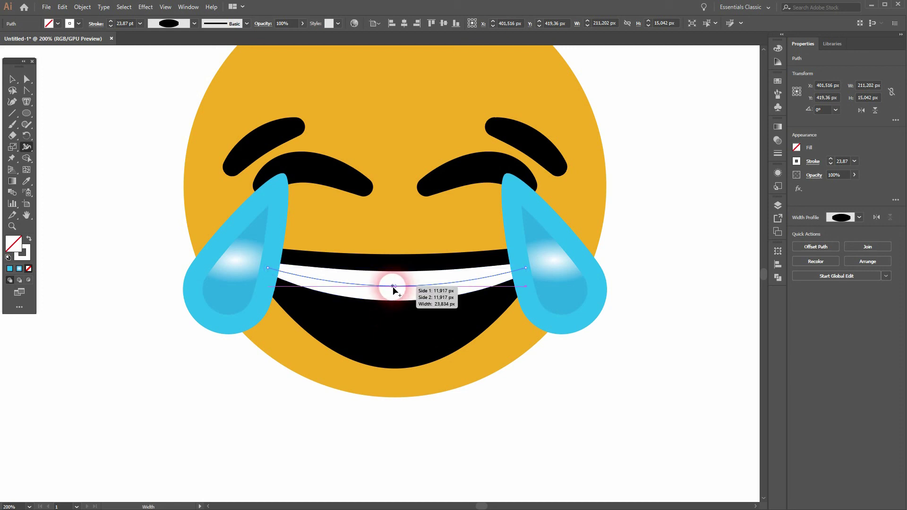
pyautogui.scroll(3, 395, 289)
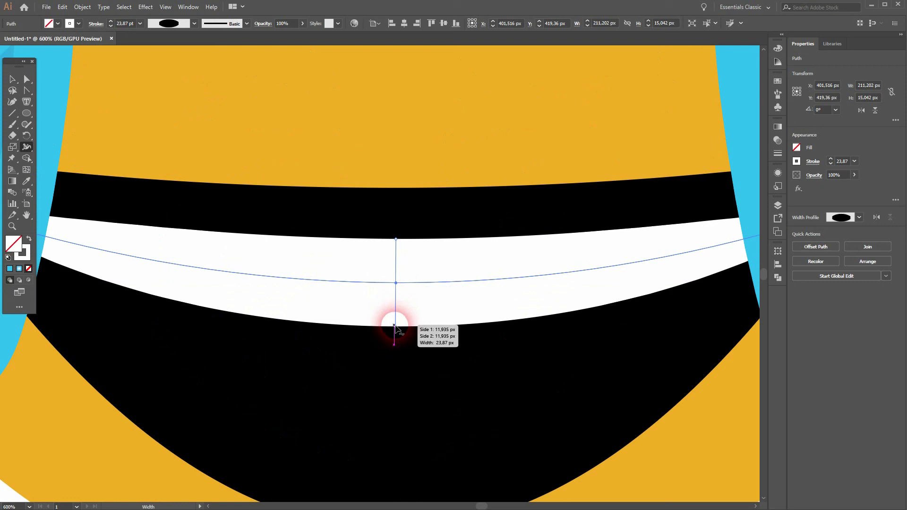
pyautogui.moveTo(396, 328); pyautogui.dragTo(397, 341)
pyautogui.scroll(-3, 398, 341)
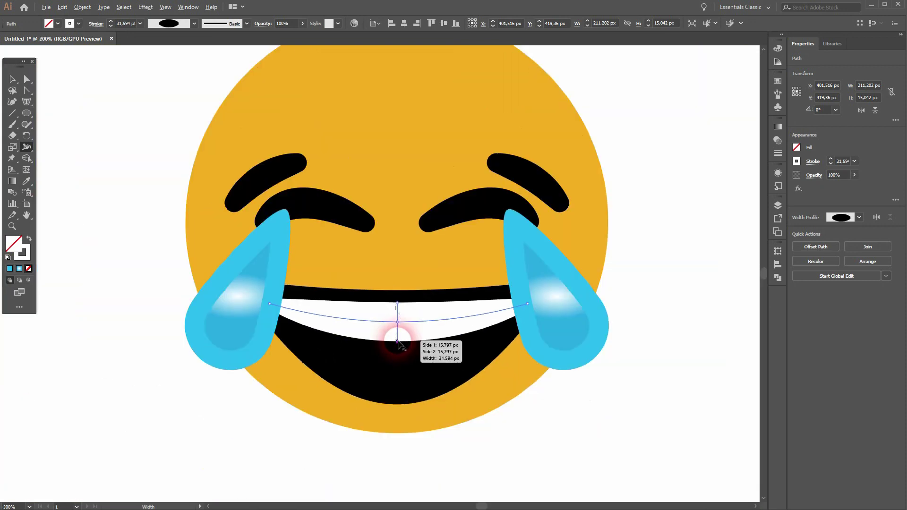
pyautogui.press('v')
pyautogui.click(102, 192)
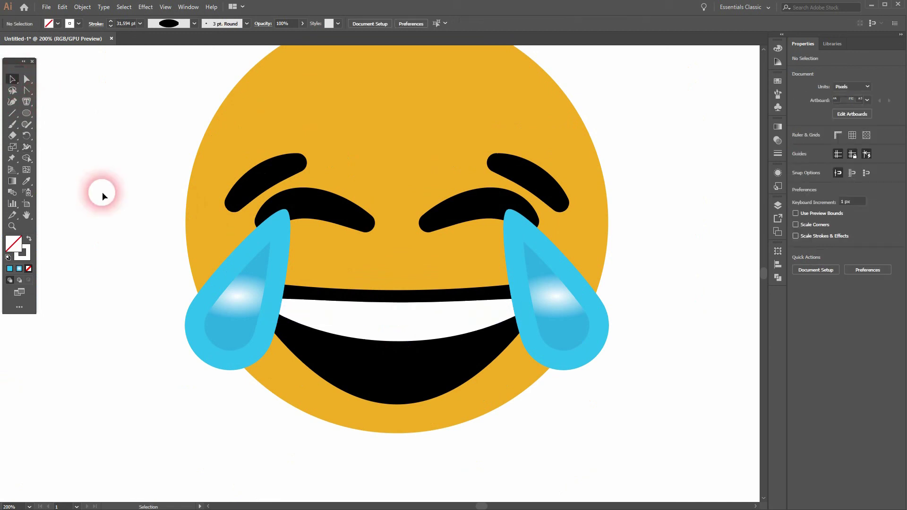
pyautogui.hotkey('ctrl', '0')
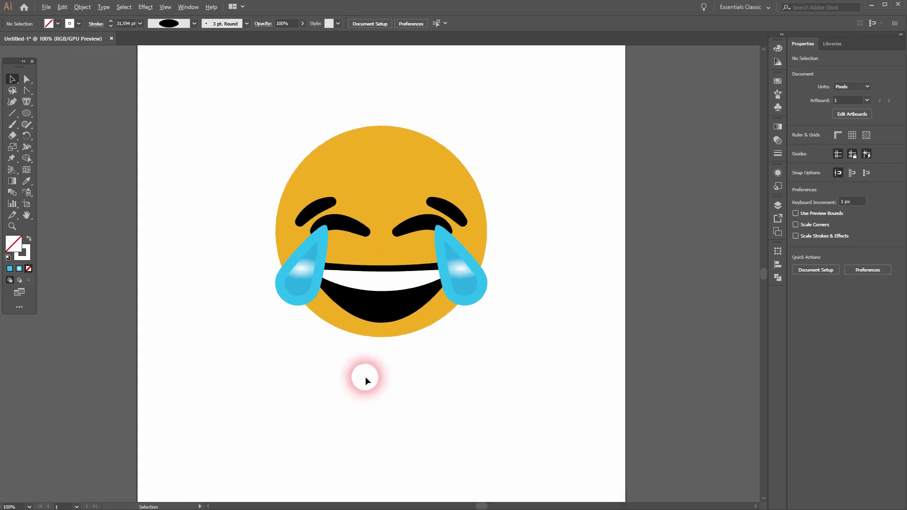
# - Shrink the left tear's inner gradient drop to about 42 × 66 px
pyautogui.scroll(2, 364, 376)
pyautogui.click(282, 236)
pyautogui.click(205, 343)
pyautogui.click(268, 232)
pyautogui.moveTo(246, 258); pyautogui.dragTo(255, 234)
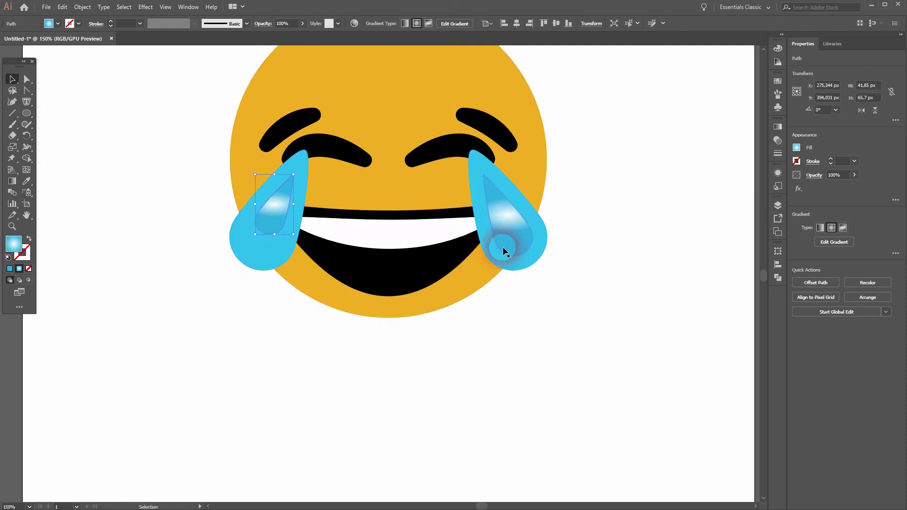
# - Shrink the right tear's inner gradient drop to match the left one and deselect
pyautogui.moveTo(532, 255); pyautogui.dragTo(523, 234)
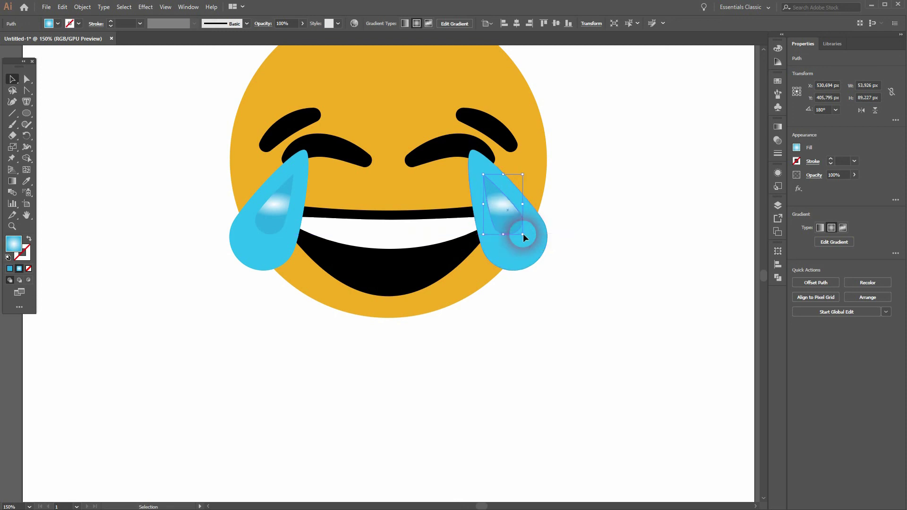
pyautogui.click(551, 328)
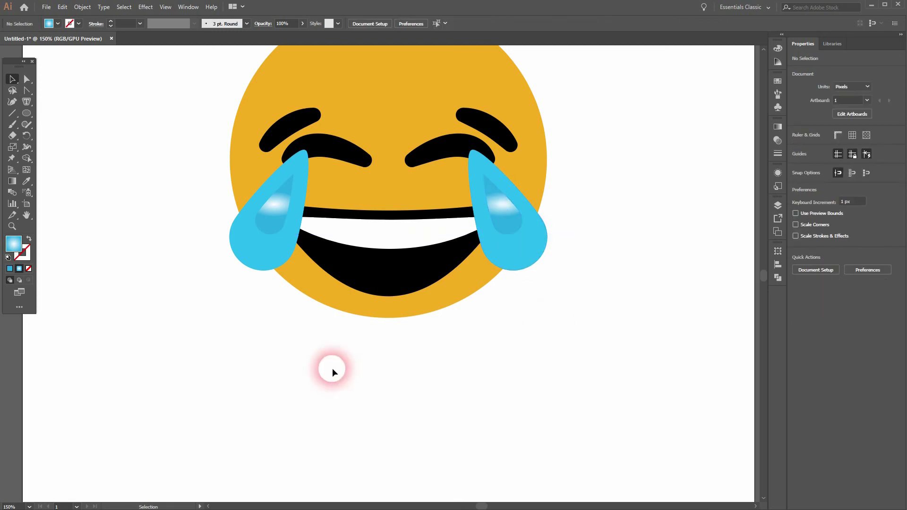
pyautogui.scroll(1, 337, 248)
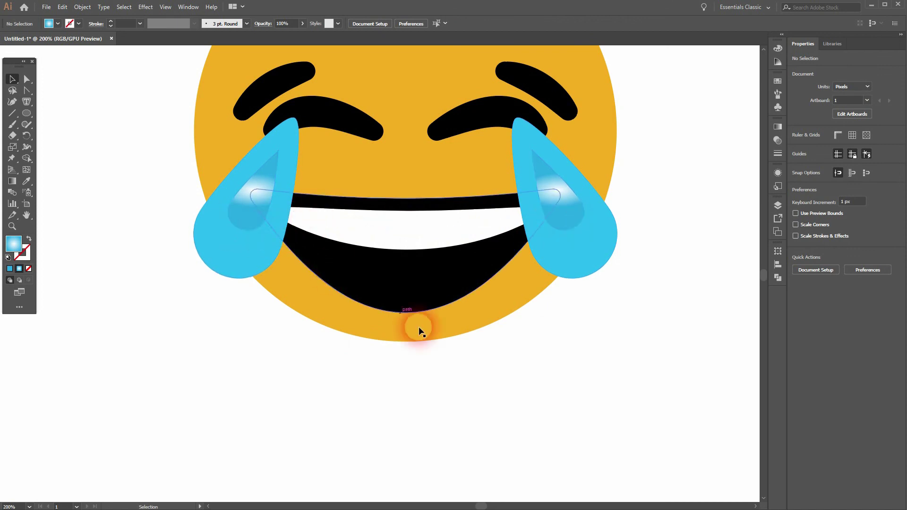
pyautogui.scroll(-1, 524, 381)
pyautogui.scroll(-1, 524, 380)
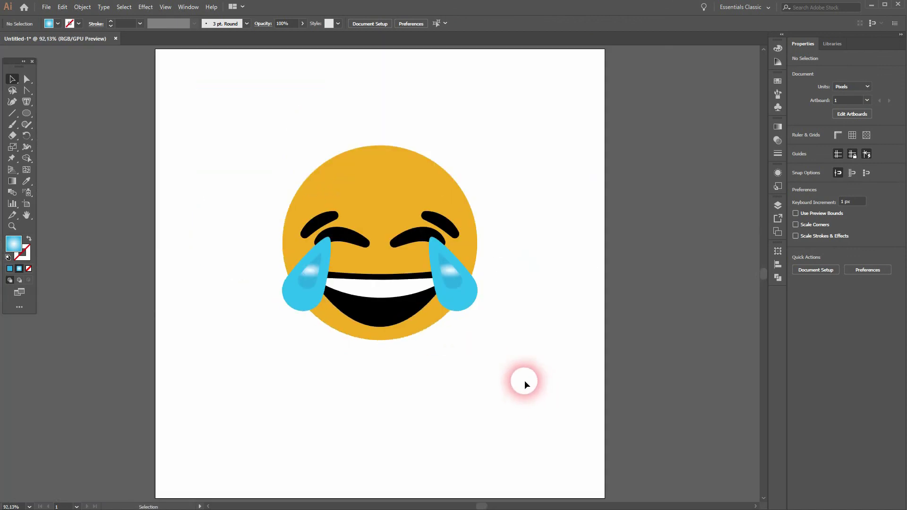